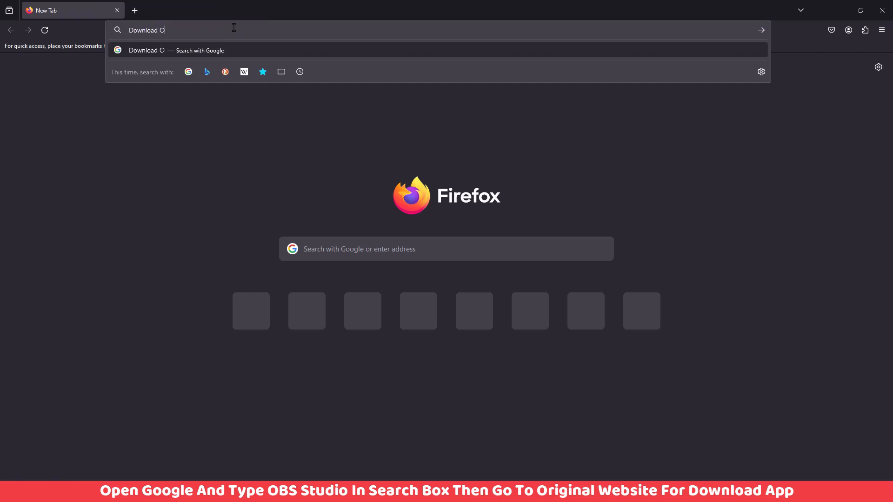
Search the web for "download obs" and open the obsproject.com "Download OBS Studio" result in a new tab
key("BackSpace")
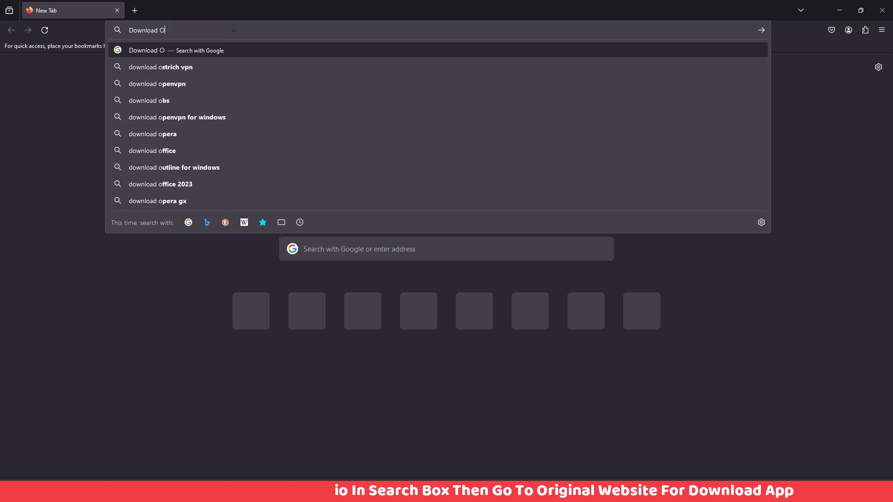
type("B")
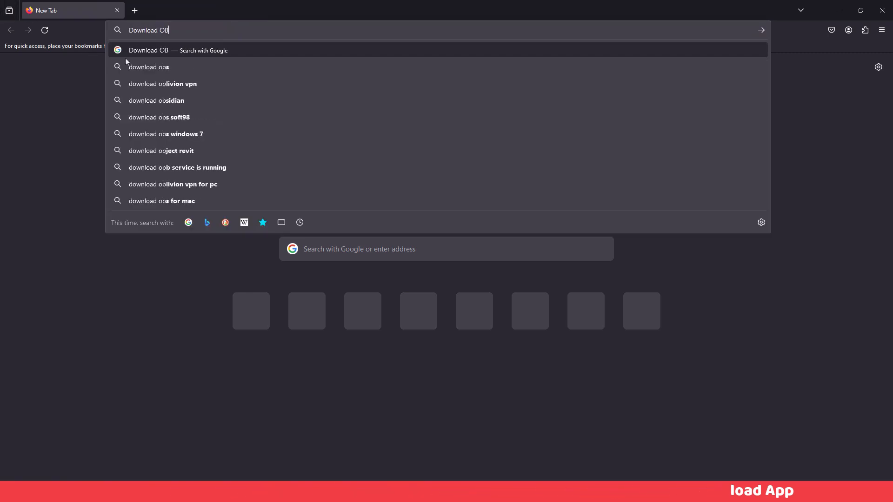
left_click(144, 71)
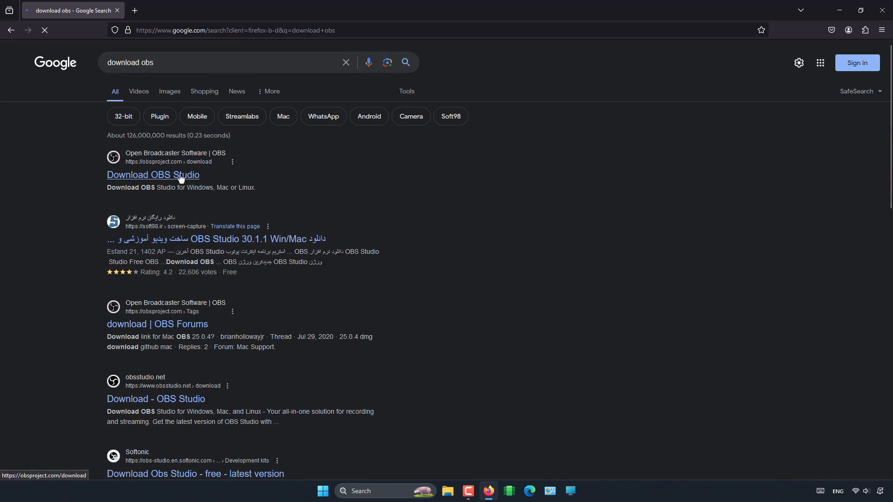
right_click(137, 179)
left_click(143, 185)
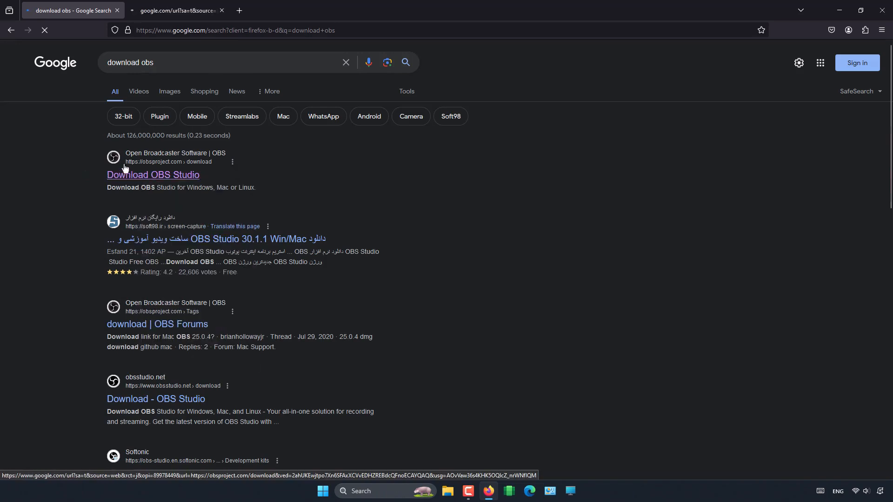
left_click(179, 10)
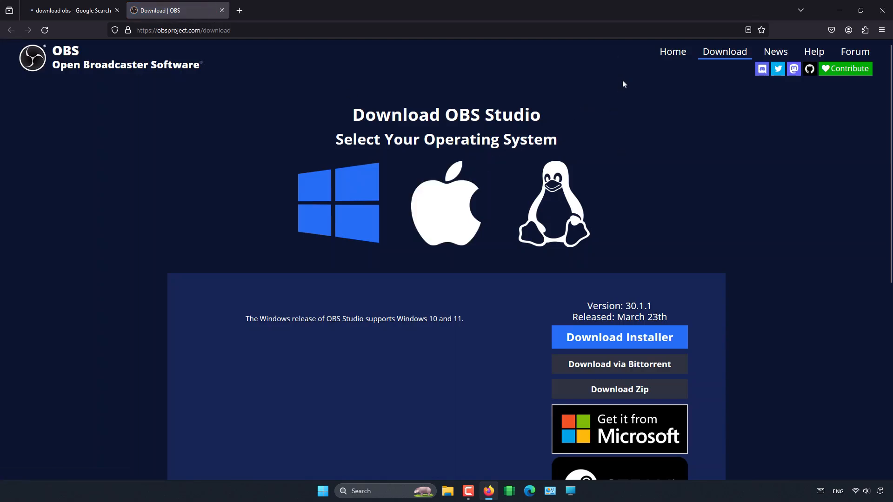
Examine the OBS Studio download page for the supported Windows releases, the current version and the available download options
scroll(637, 130, "down", 1)
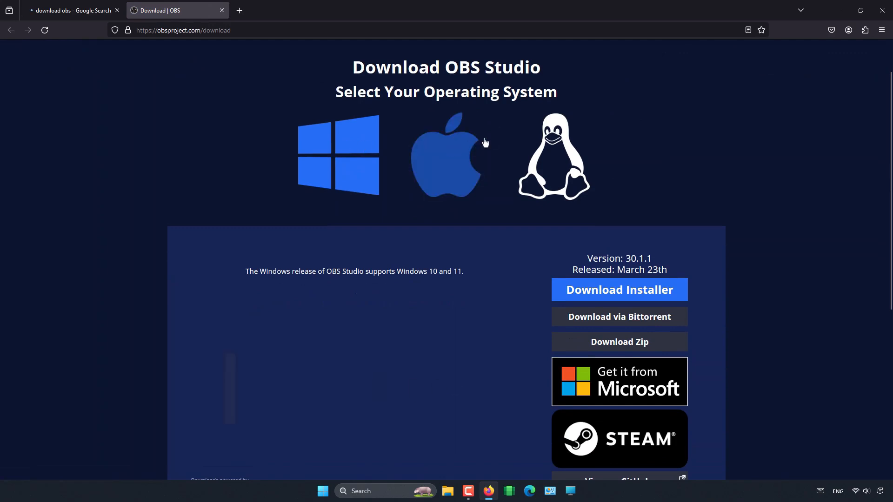
scroll(558, 149, "up", 1)
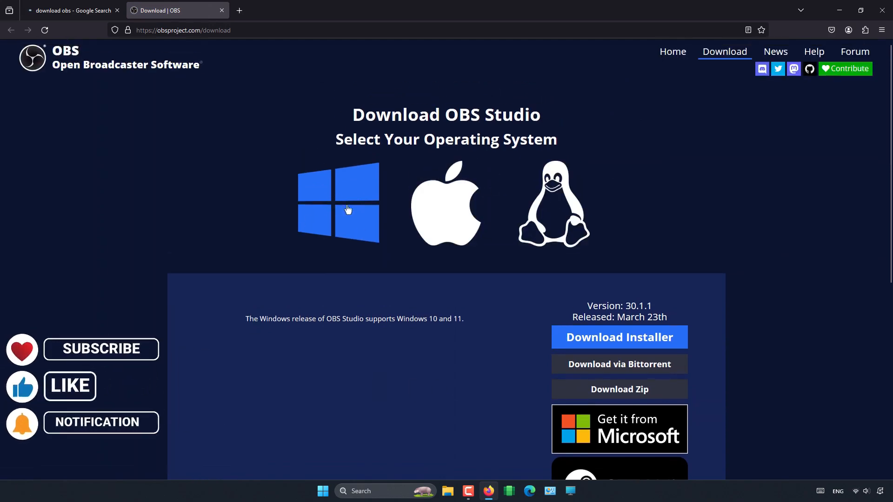
scroll(348, 209, "down", 2)
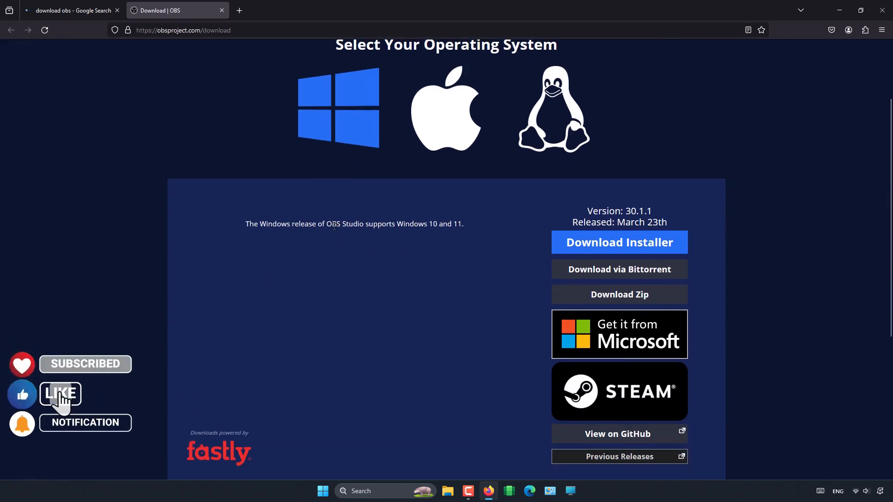
scroll(424, 268, "down", 1)
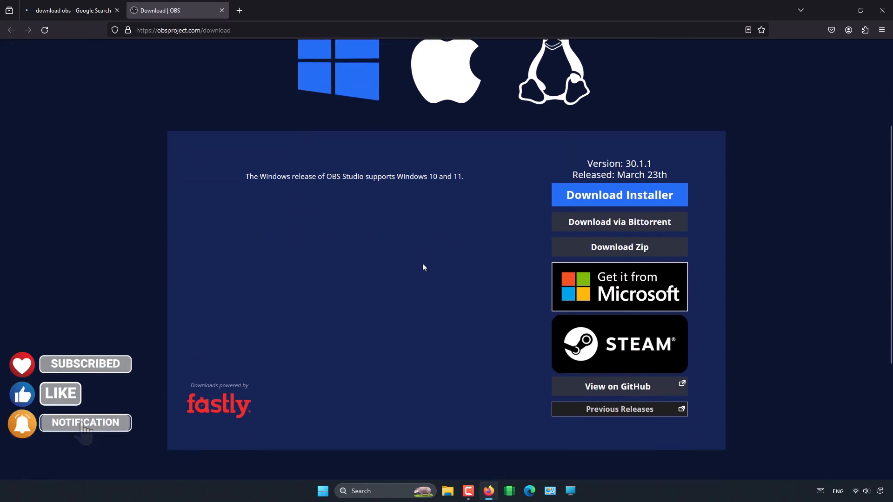
scroll(424, 267, "up", 1)
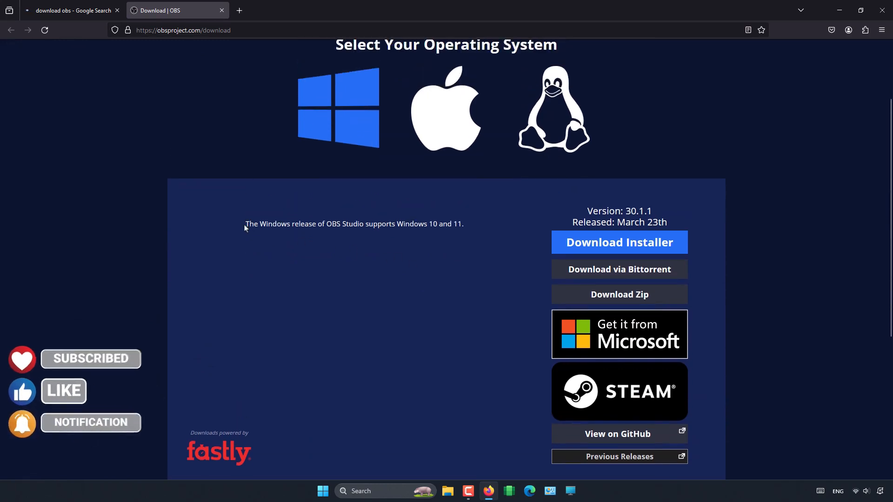
left_click_drag(245, 225, 461, 225)
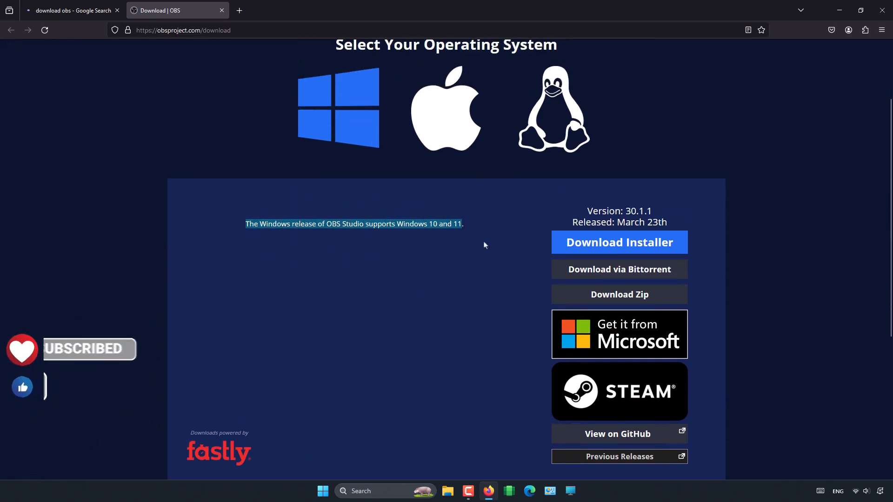
left_click(496, 249)
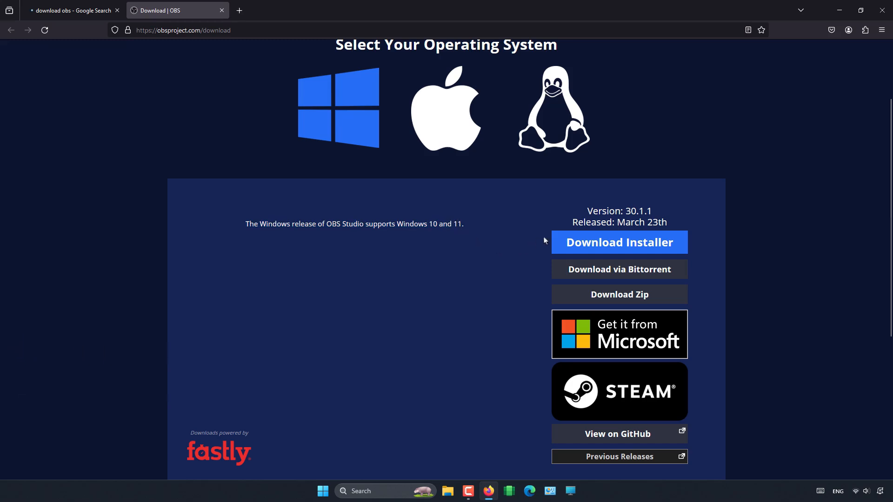
left_click_drag(587, 211, 627, 212)
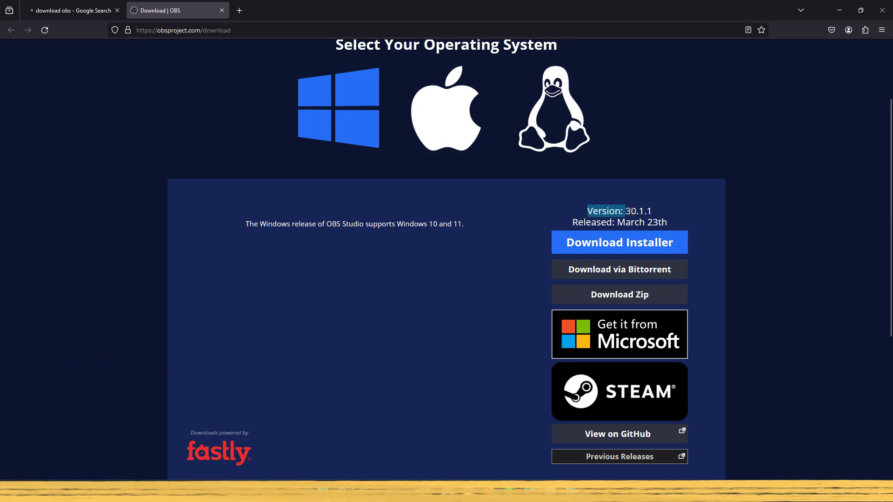
left_click(681, 216)
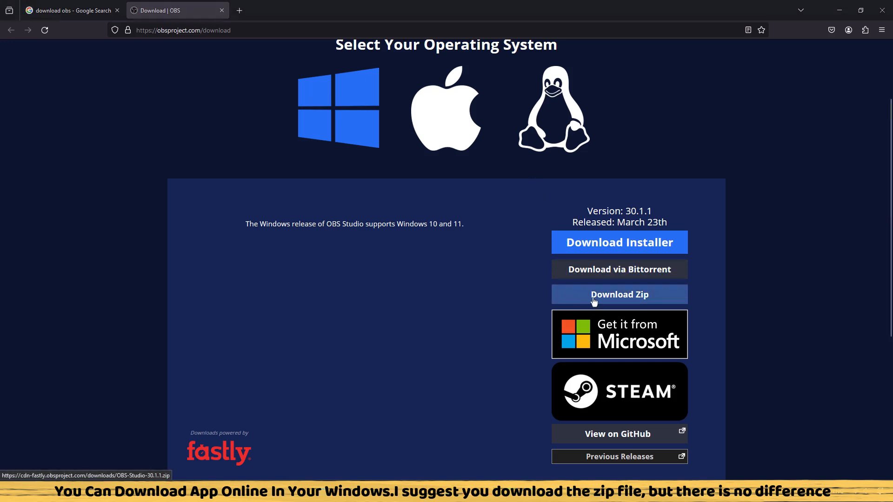
Download the OBS Studio zip package for Windows and open the folder containing the finished download
left_click(609, 295)
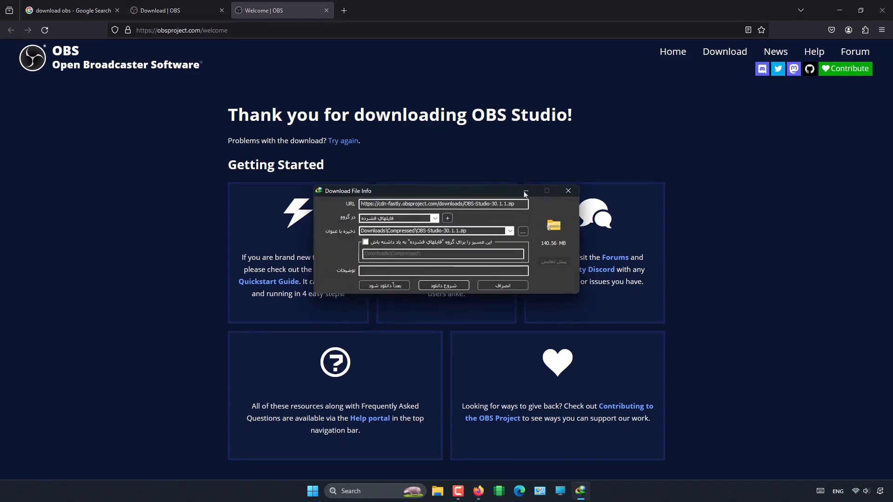
left_click(526, 193)
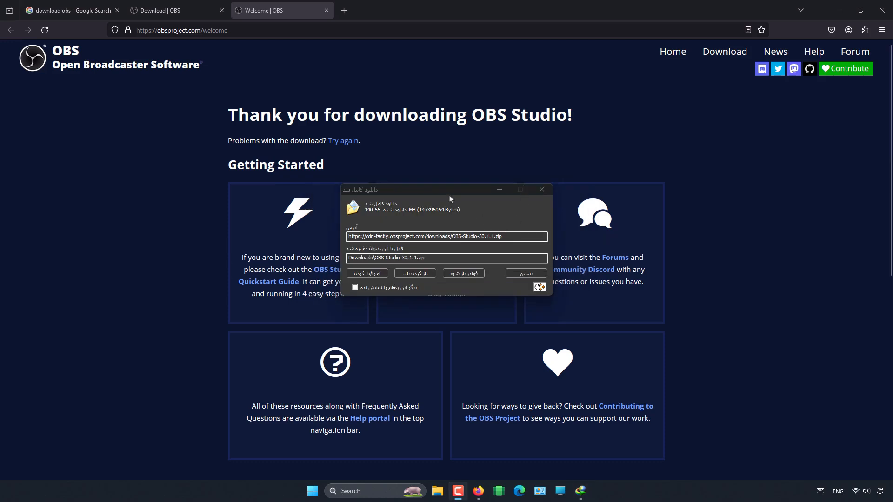
left_click(464, 274)
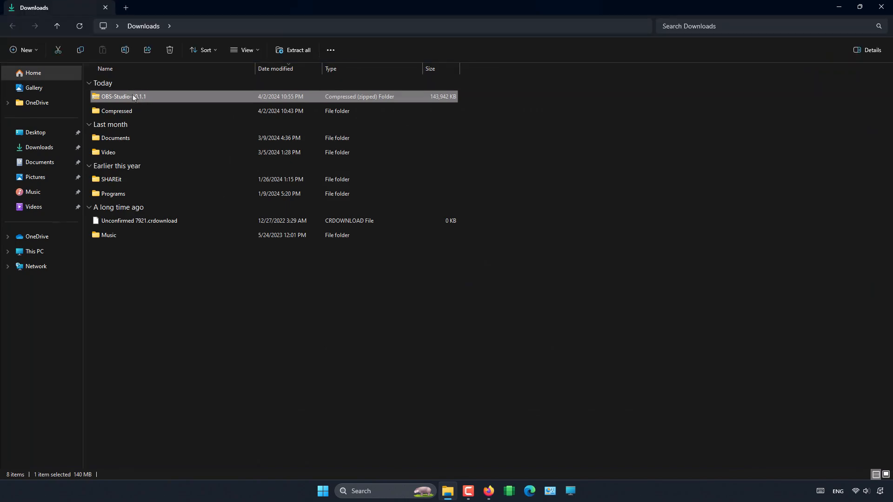
Close the Downloads folder window and both OBS website tabs, returning to the search results
left_click(184, 270)
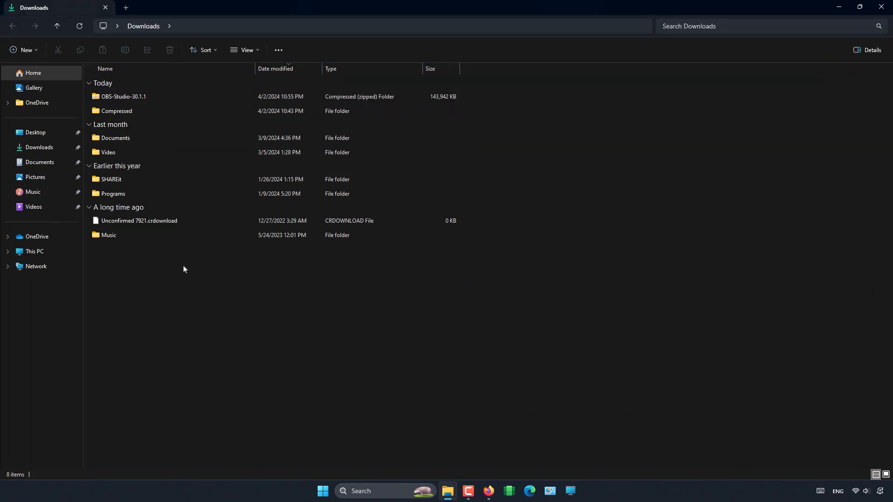
left_click(881, 6)
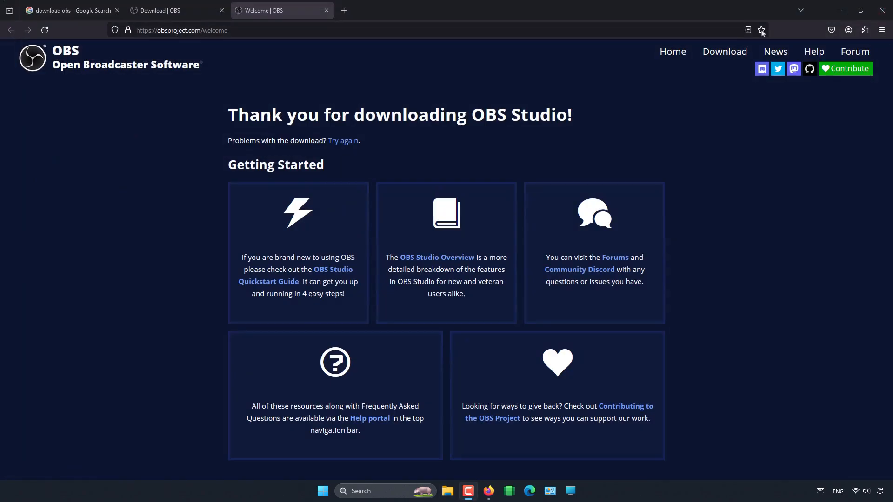
left_click(327, 10)
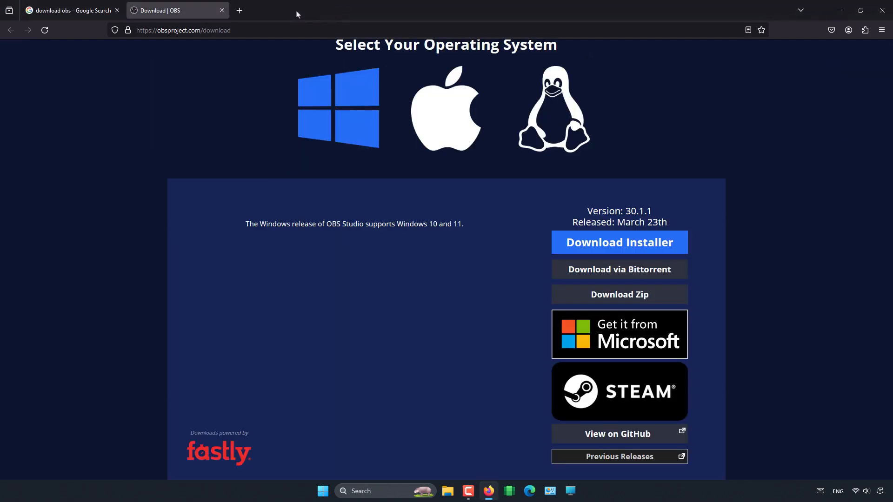
left_click(222, 10)
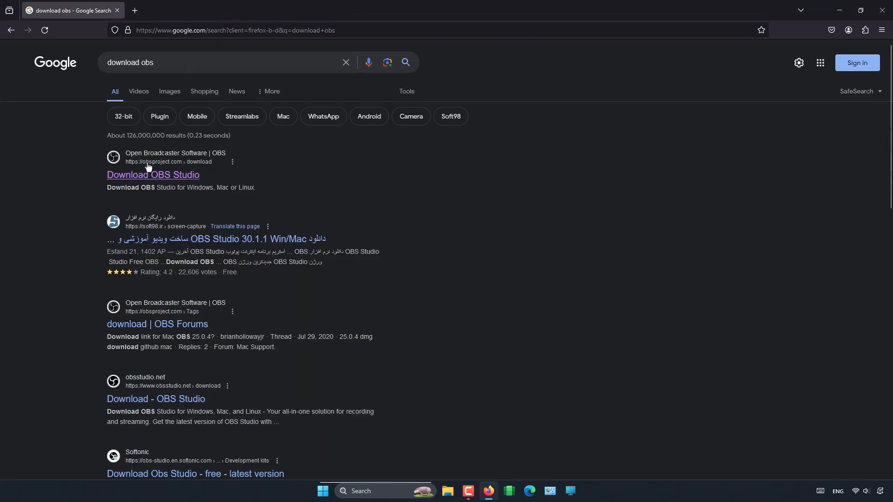
Open the soft98.ir OBS Studio result in a new tab and look through its description and download list
right_click(147, 249)
left_click(160, 252)
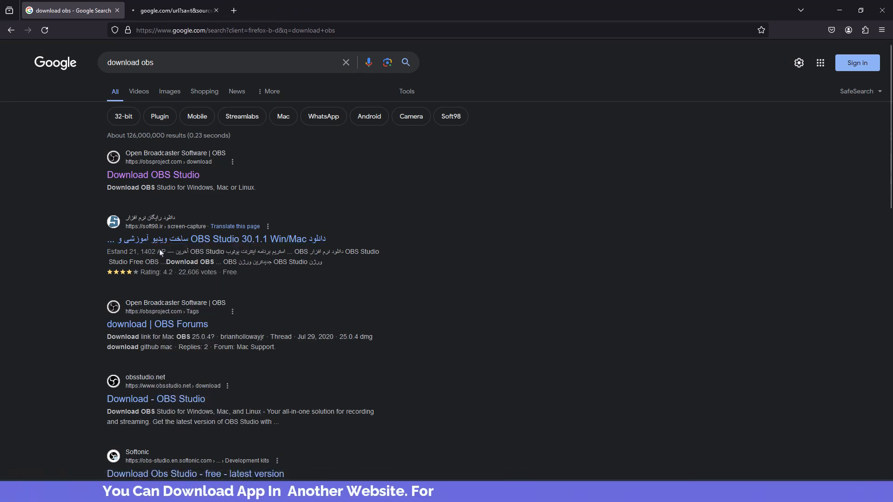
left_click(168, 12)
scroll(88, 226, "down", 6)
scroll(91, 226, "down", 3)
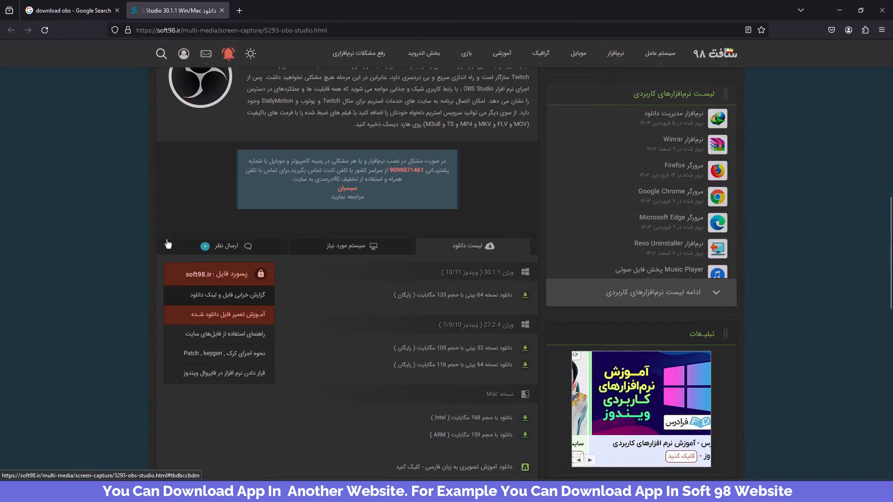
scroll(208, 176, "up", 1)
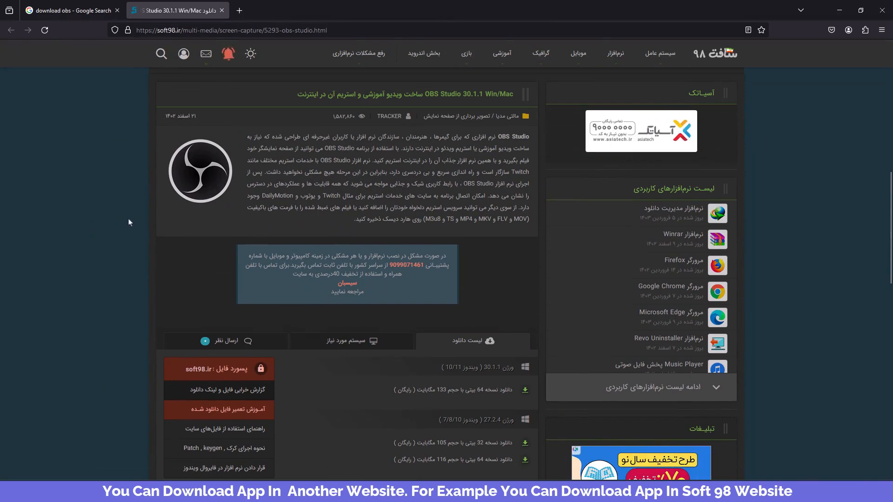
scroll(279, 260, "down", 4)
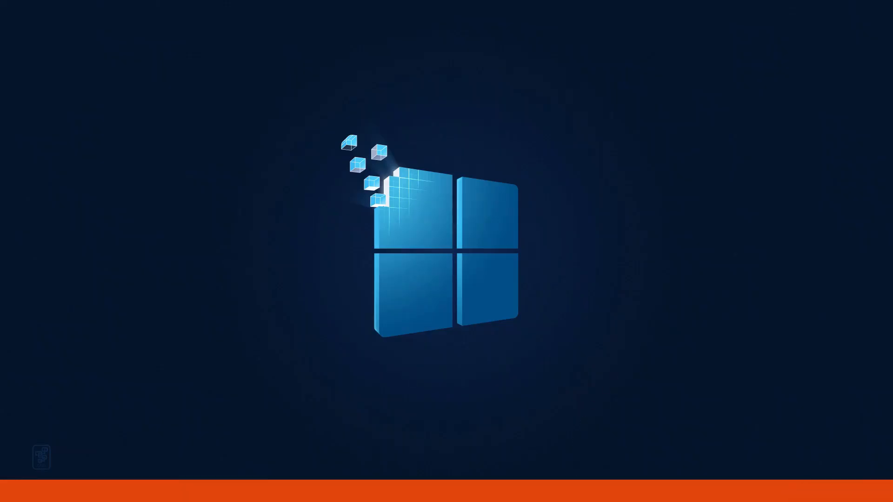
Extract the OBS-Studio-30.1.1 zip file in the Downloads folder to the default destination
left_click(573, 492)
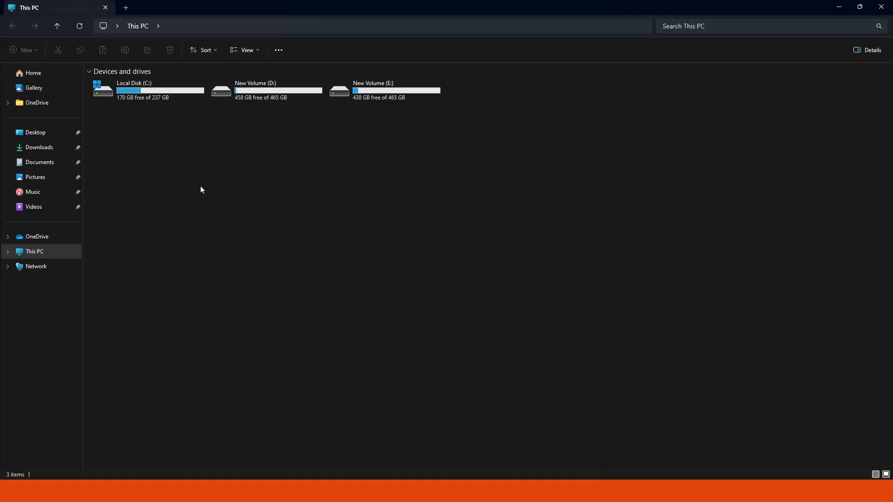
left_click(42, 148)
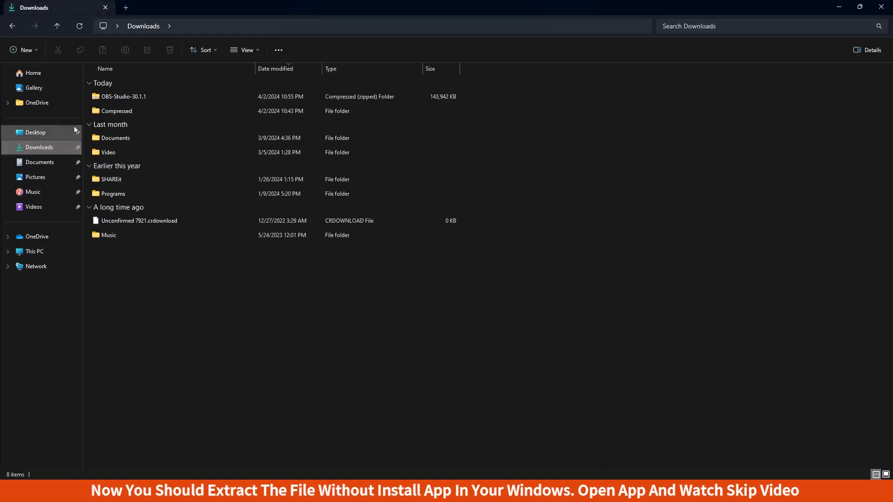
left_click(130, 100)
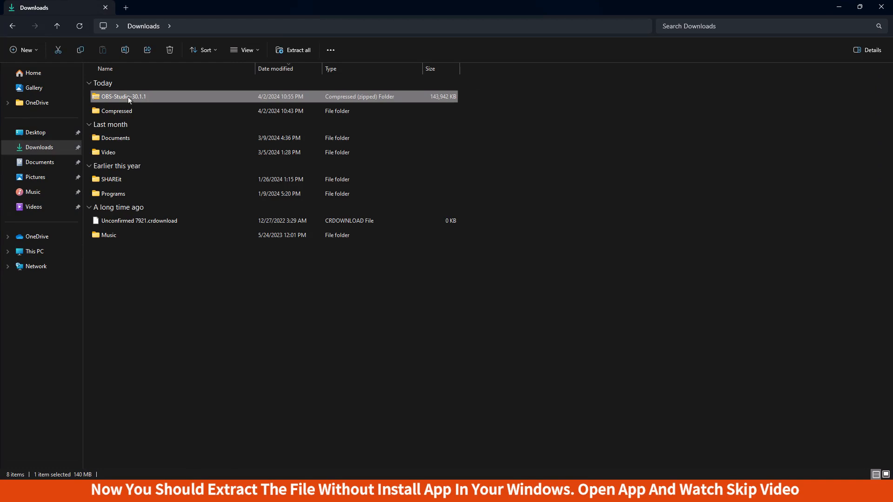
right_click(130, 100)
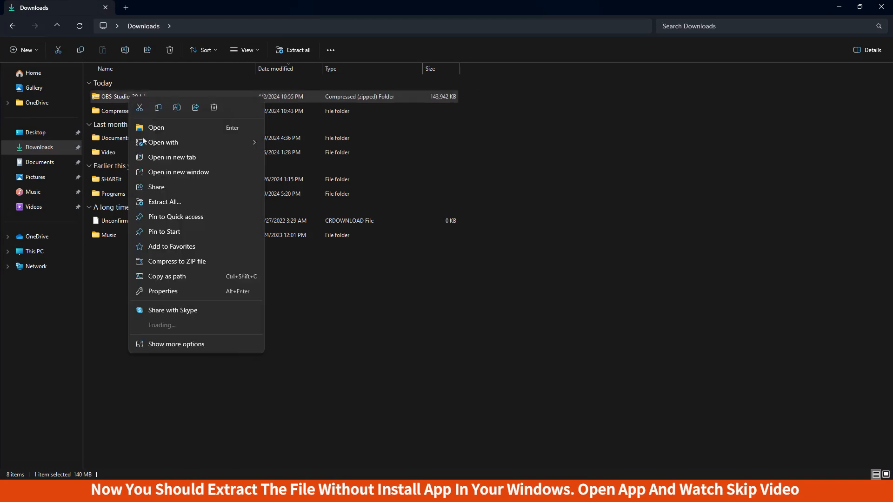
left_click(206, 345)
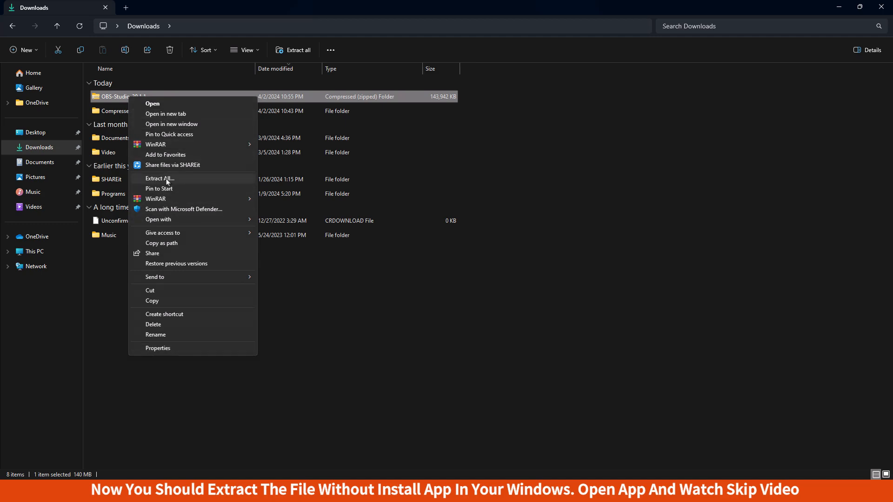
left_click(166, 180)
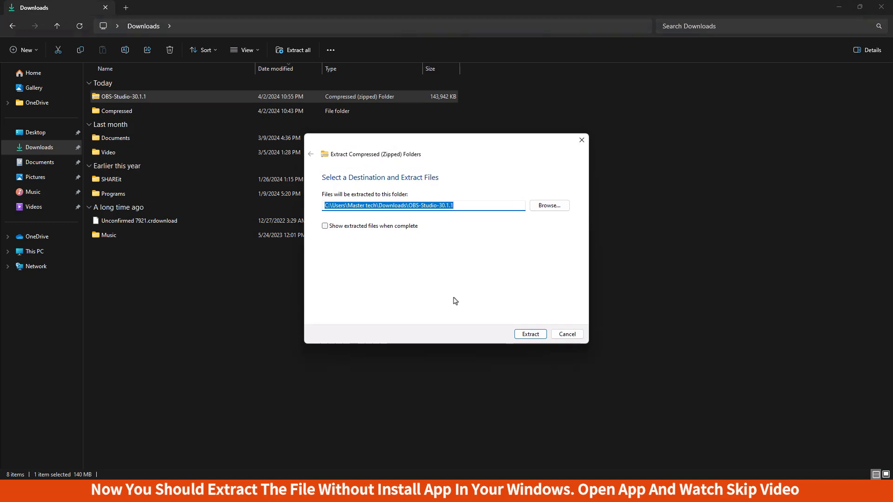
left_click(529, 334)
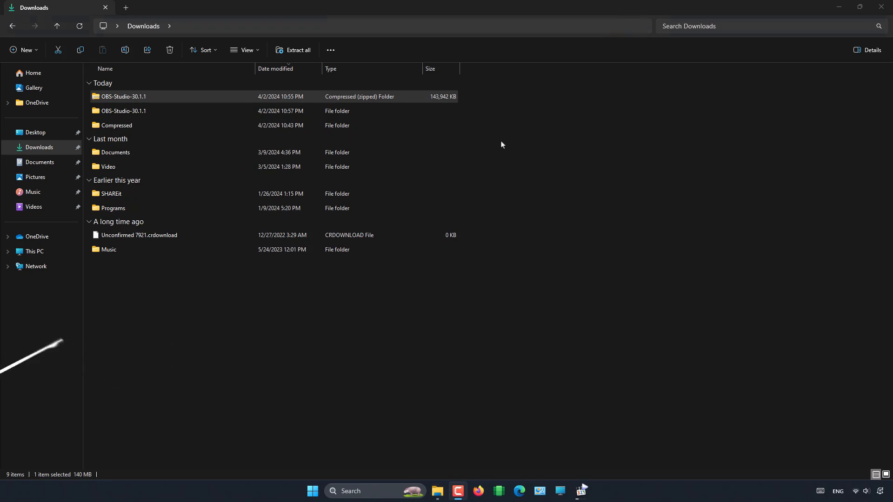
Open the 64bit folder inside the bin folder of the extracted OBS-Studio-30.1.1 folder
left_click(125, 112)
double_click(129, 113)
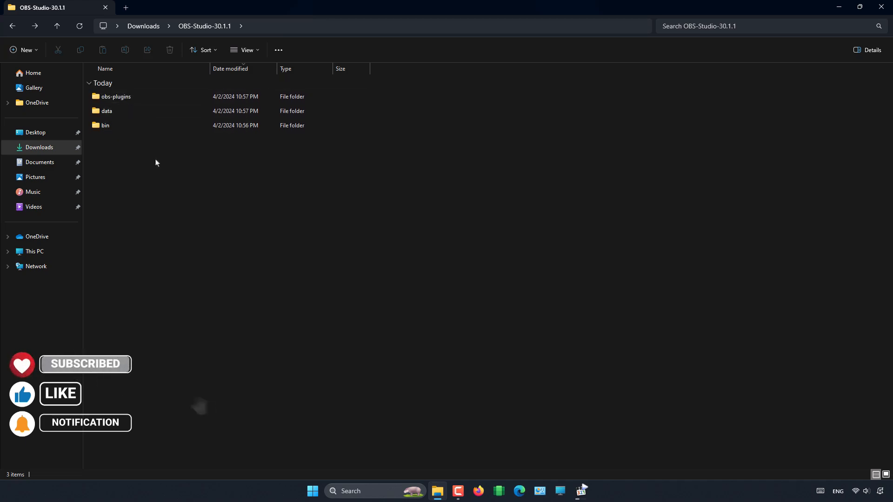
double_click(135, 129)
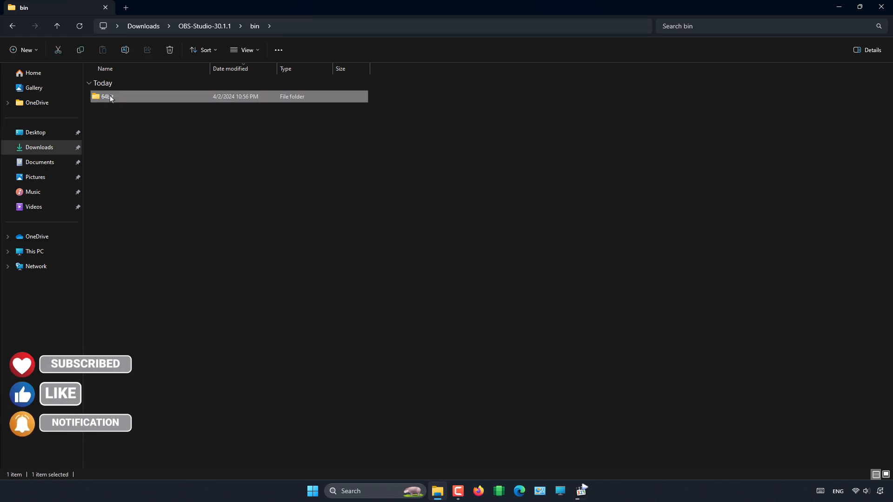
double_click(110, 98)
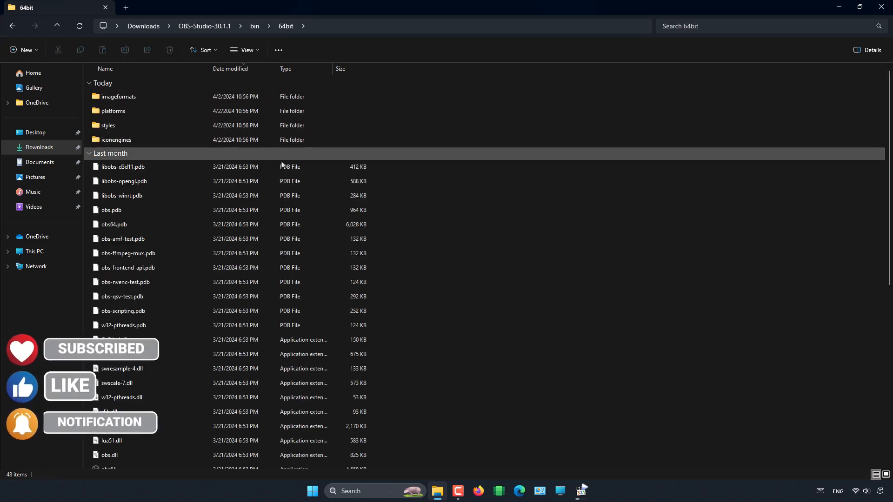
Launch the obs64 application from the 64bit folder
scroll(412, 268, "down", 6)
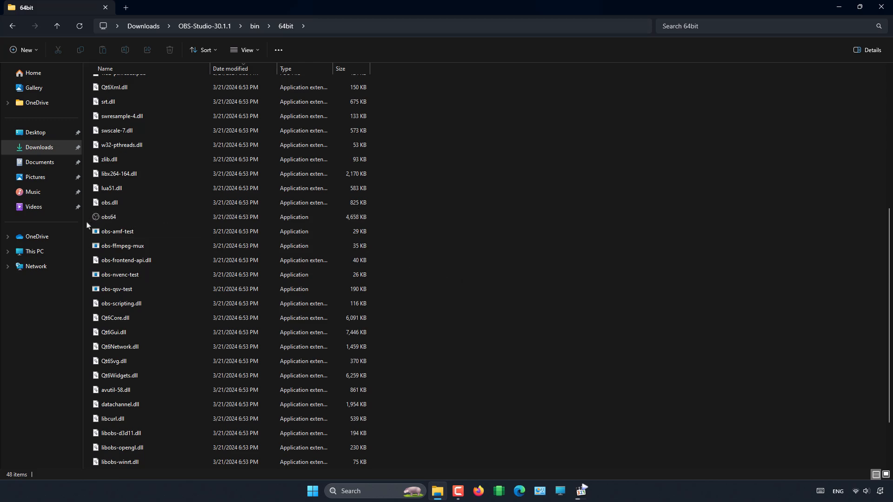
left_click(134, 222)
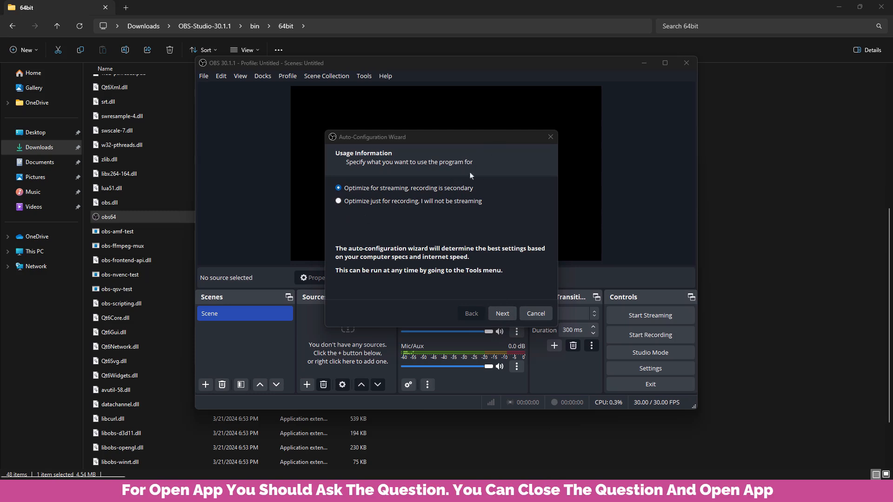
Advance the Auto-Configuration Wizard with streaming optimization, the current 1920x1080 canvas and FPS either 60 or 30 but preferring 60
left_click(339, 201)
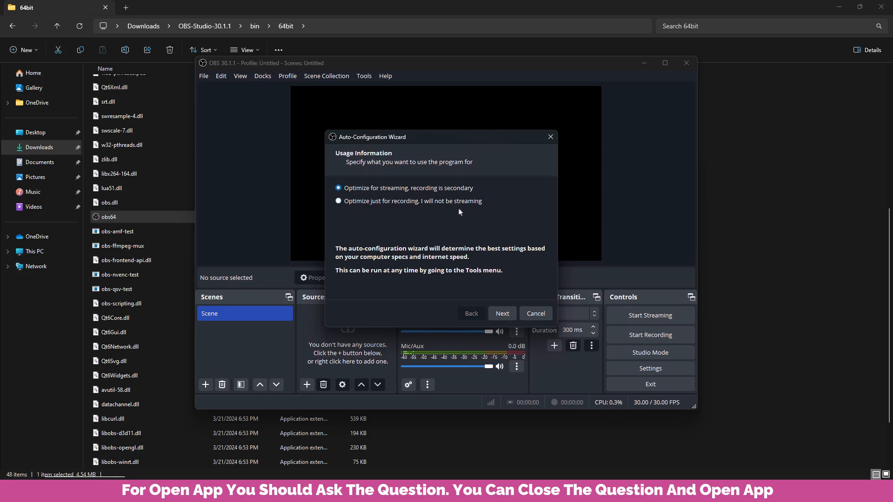
left_click(502, 315)
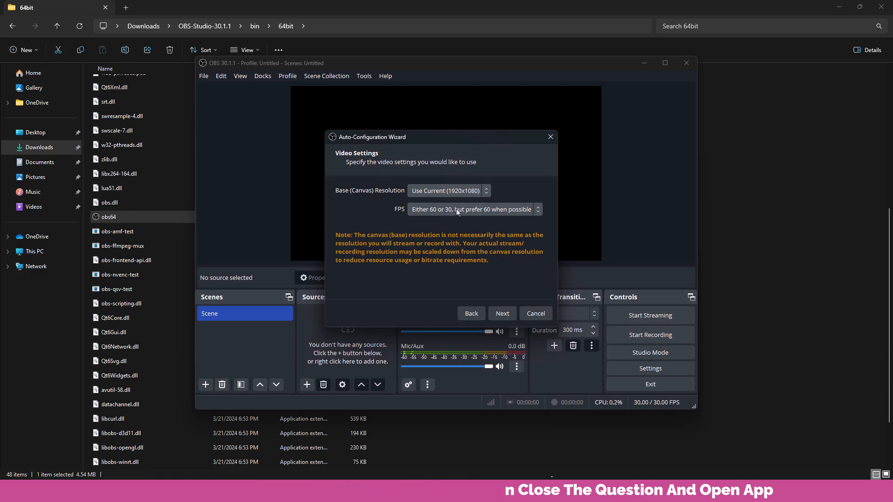
left_click(502, 313)
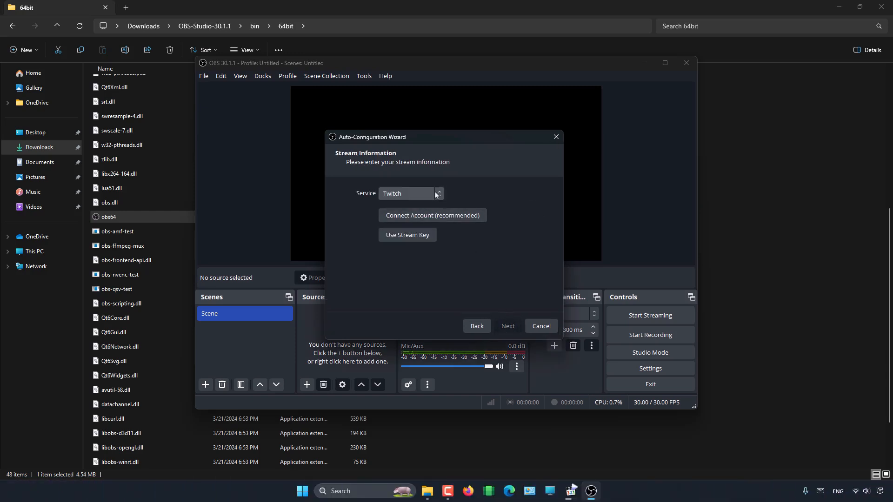
Show all streaming services in the wizard and choose Aparat as the service
left_click(436, 194)
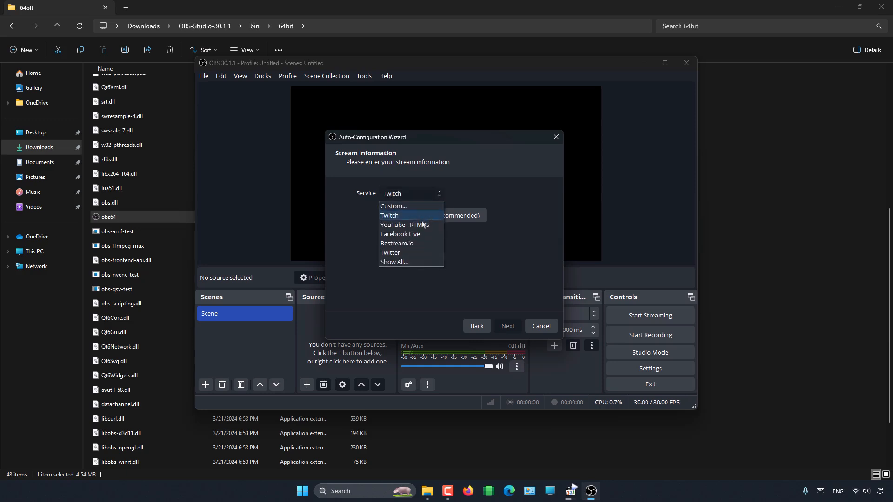
left_click(404, 265)
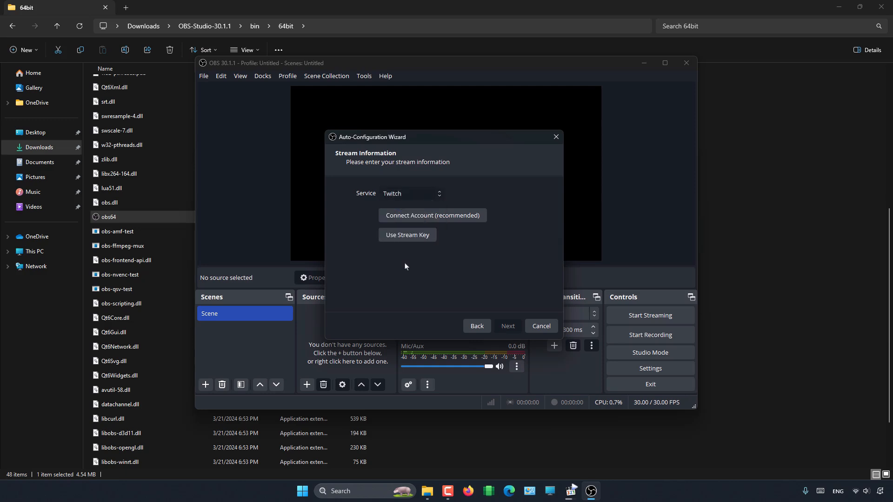
left_click(440, 195)
scroll(431, 220, "up", 2)
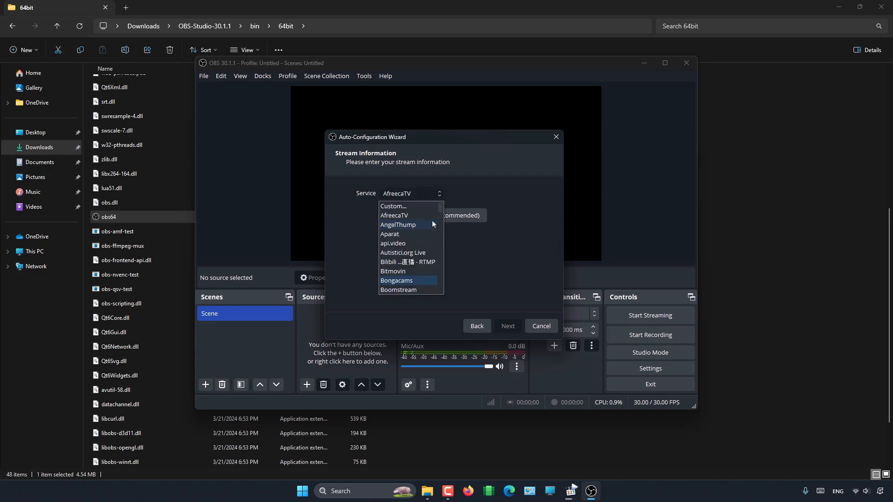
left_click(399, 235)
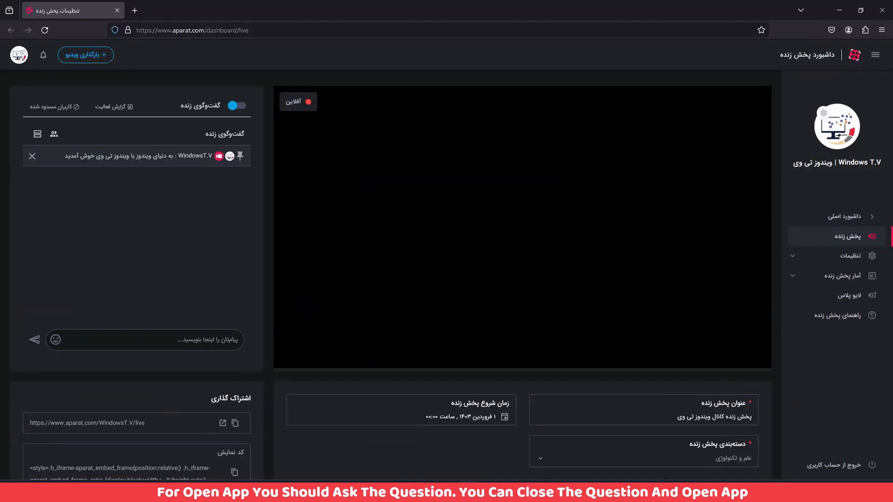
Open the live stream settings in the Aparat dashboard in Firefox, copy the stream key and minimize the browser
left_click(824, 262)
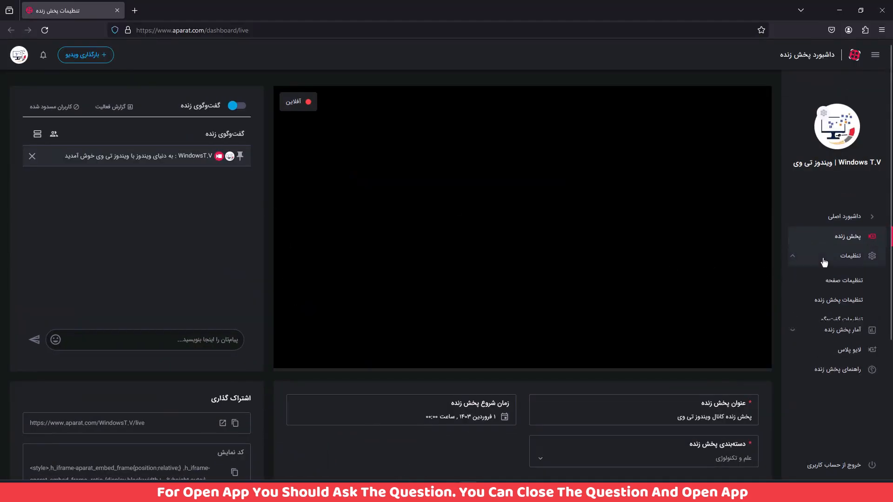
left_click(828, 306)
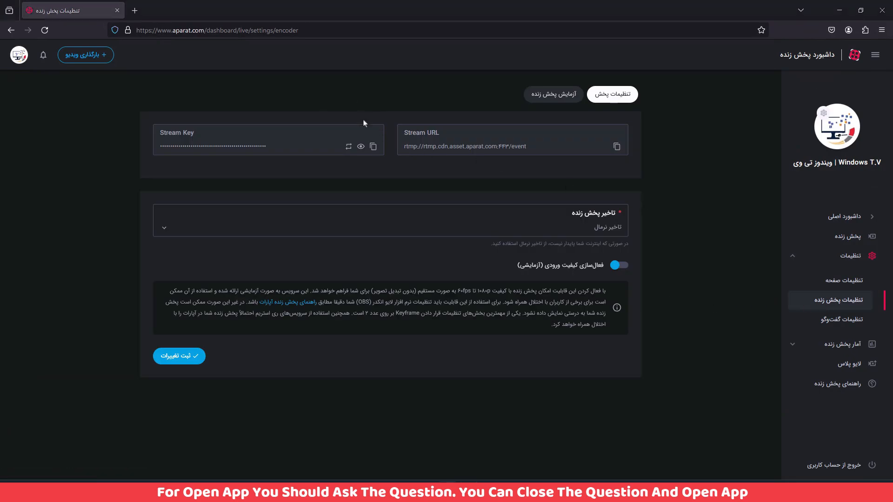
left_click(373, 147)
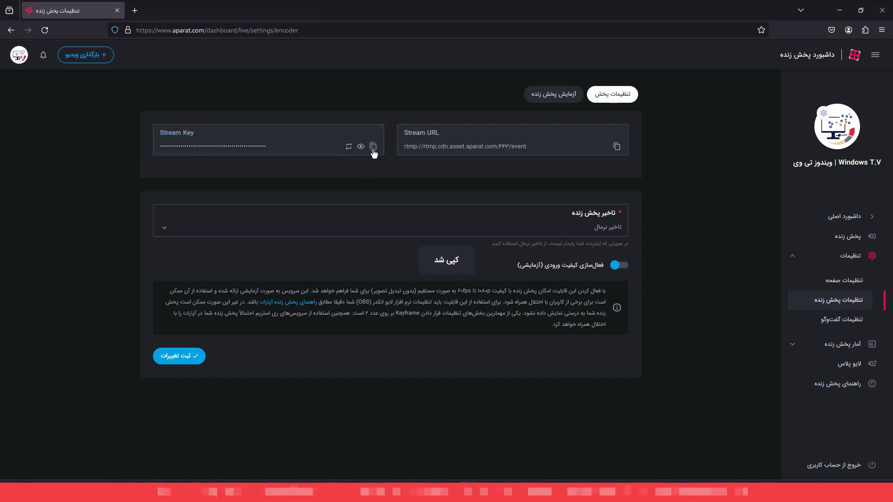
left_click(840, 10)
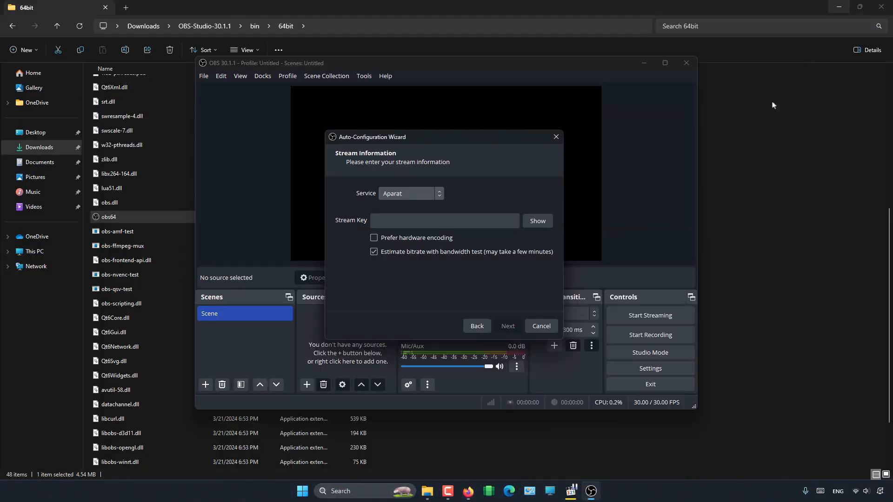
Paste the stream key into the Auto-Configuration Wizard and run the bandwidth test
right_click(432, 220)
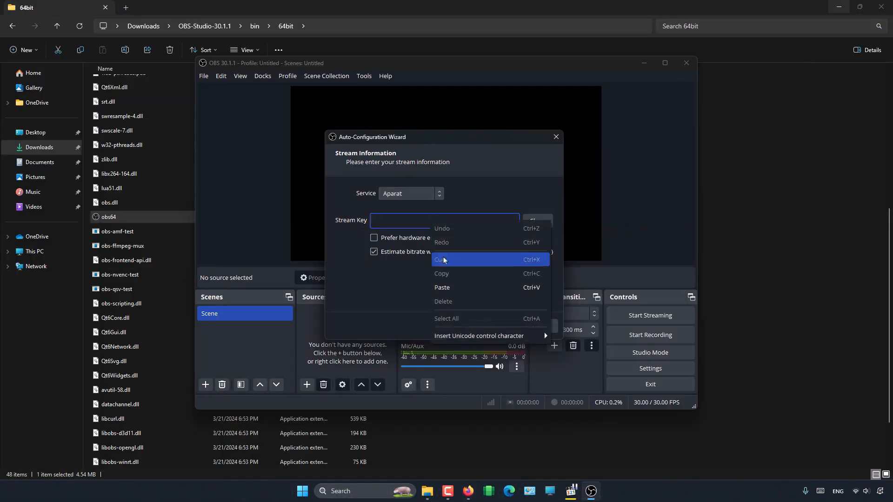
left_click(449, 288)
left_click(505, 327)
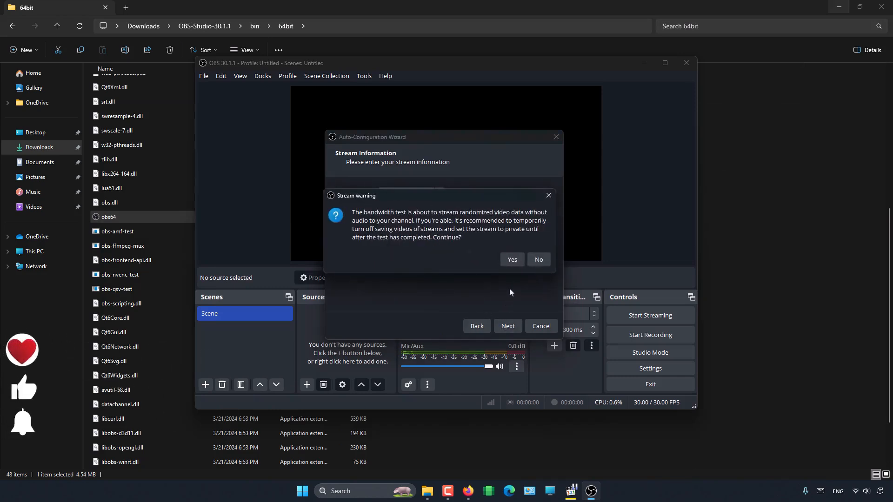
left_click(510, 260)
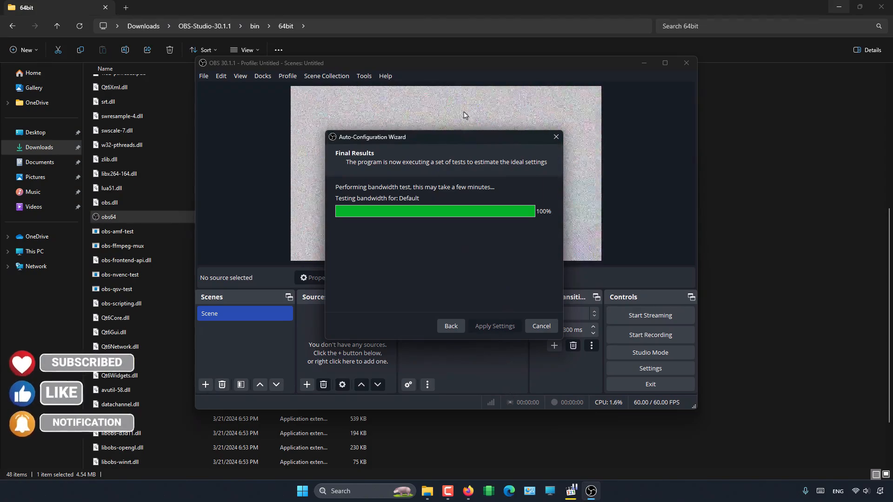
left_click(393, 137)
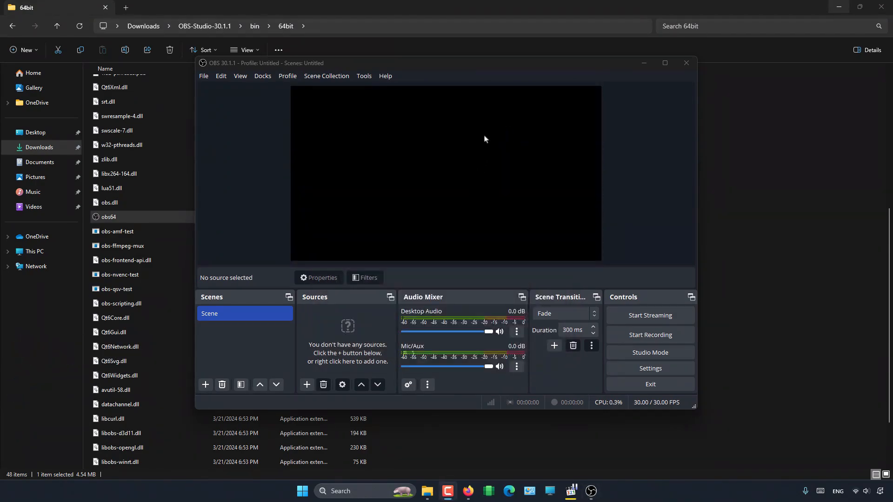
Maximize the OBS window, open the program settings and look through the available interface languages
key("super+Up")
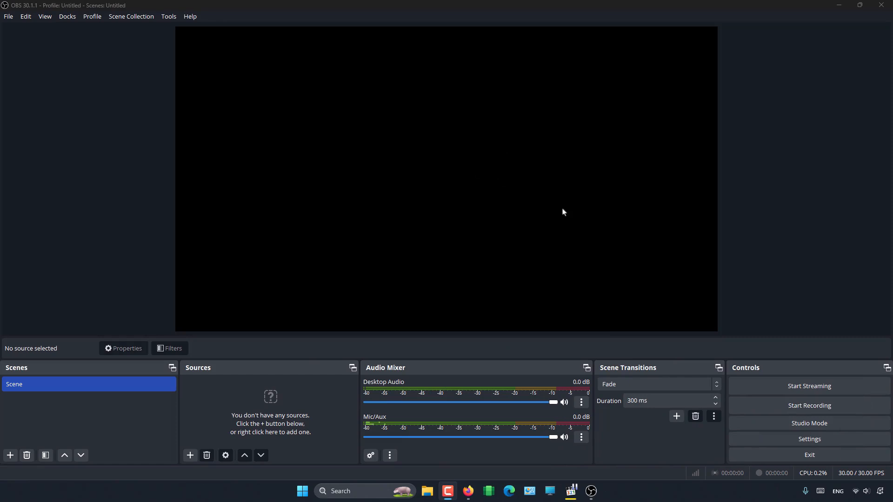
left_click(791, 440)
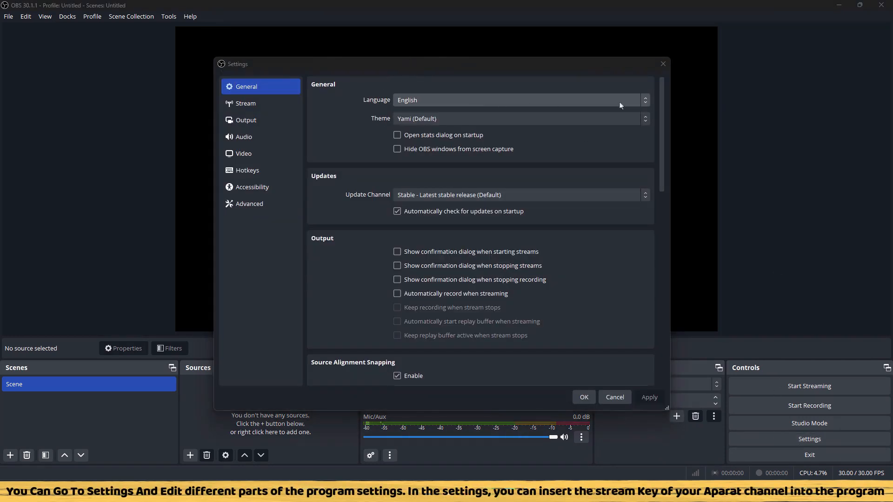
left_click(643, 103)
scroll(589, 153, "down", 10)
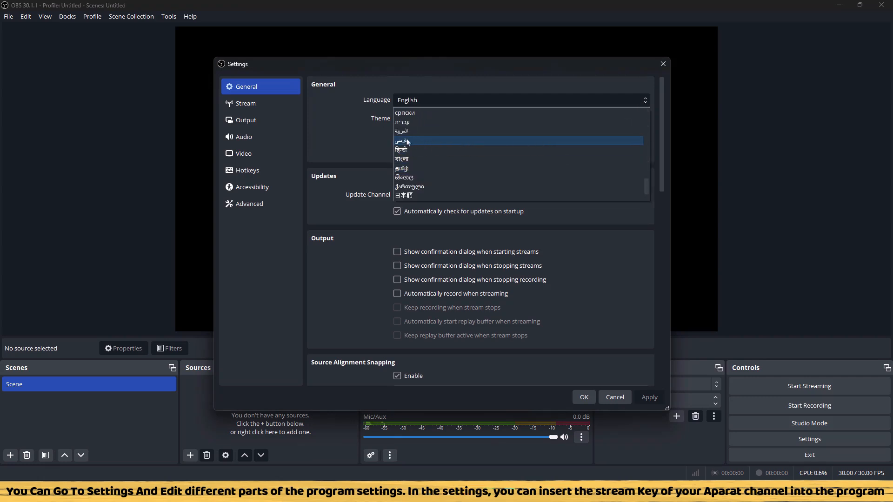
left_click(331, 142)
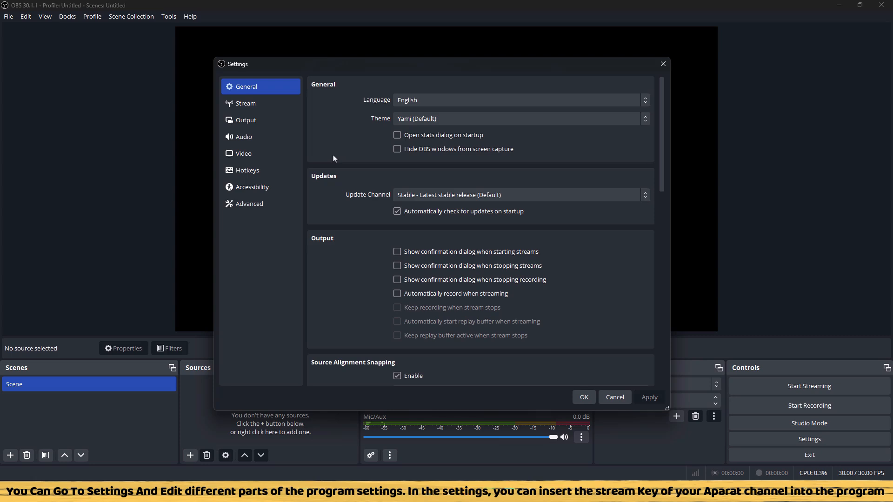
Set the streaming service to Aparat in the Stream settings, choosing it from the full service list
left_click(267, 102)
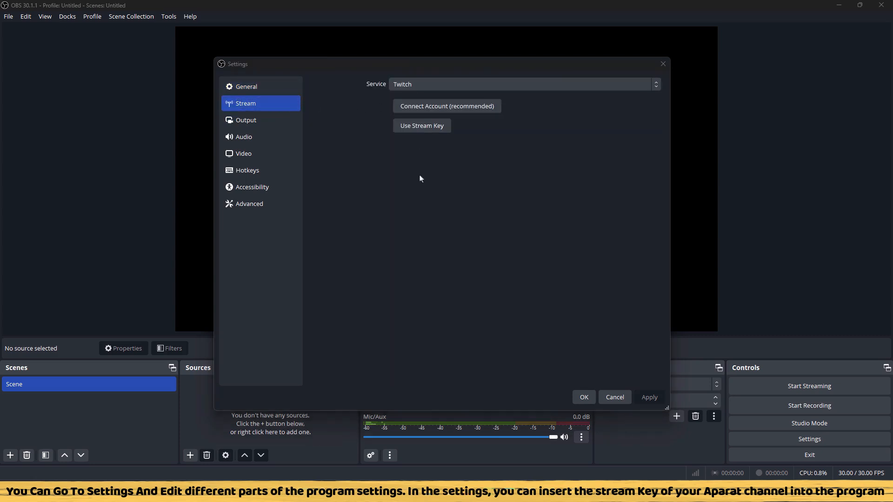
left_click(655, 88)
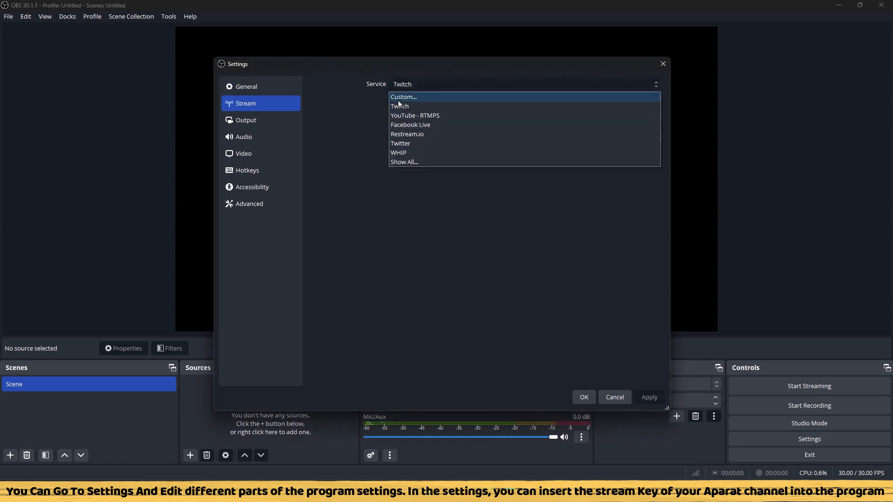
left_click(394, 162)
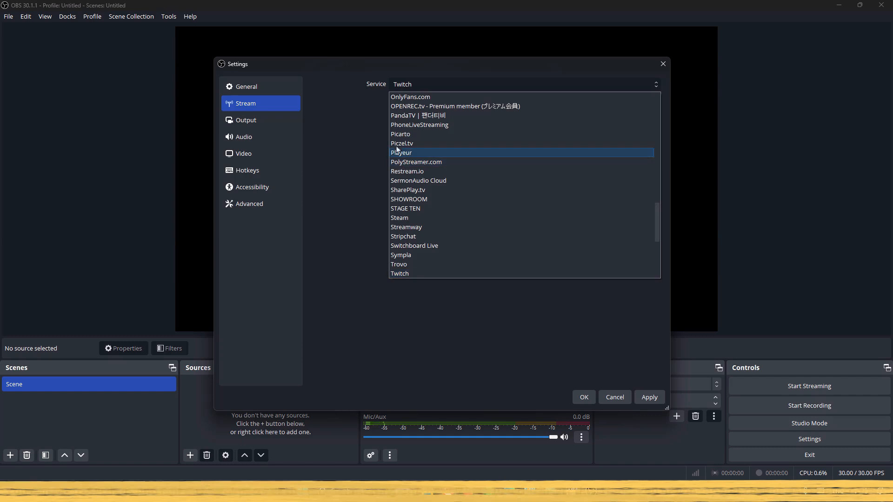
scroll(640, 208, "up", 15)
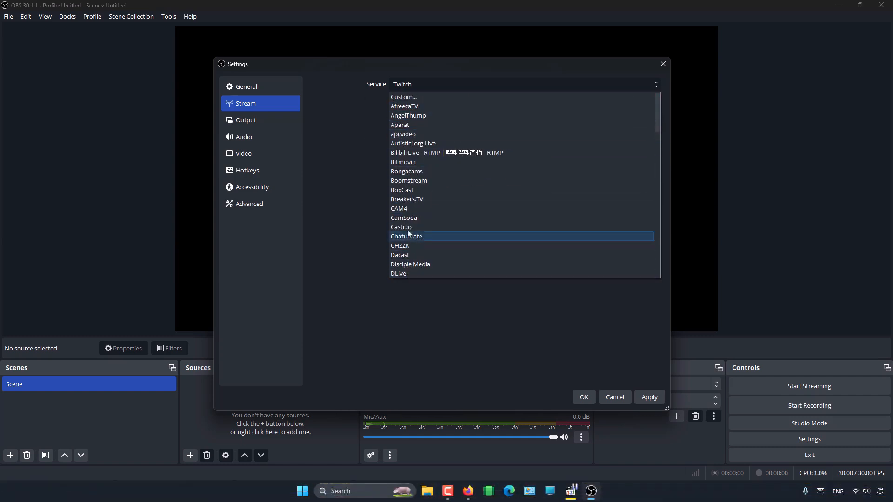
left_click(402, 125)
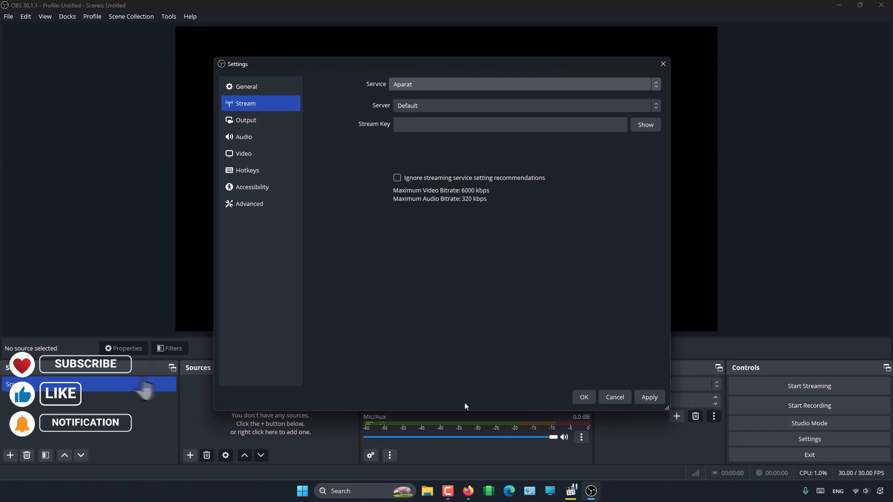
Copy the stream key from the Aparat dashboard in Firefox and paste it as the Stream Key in the OBS settings
left_click(471, 492)
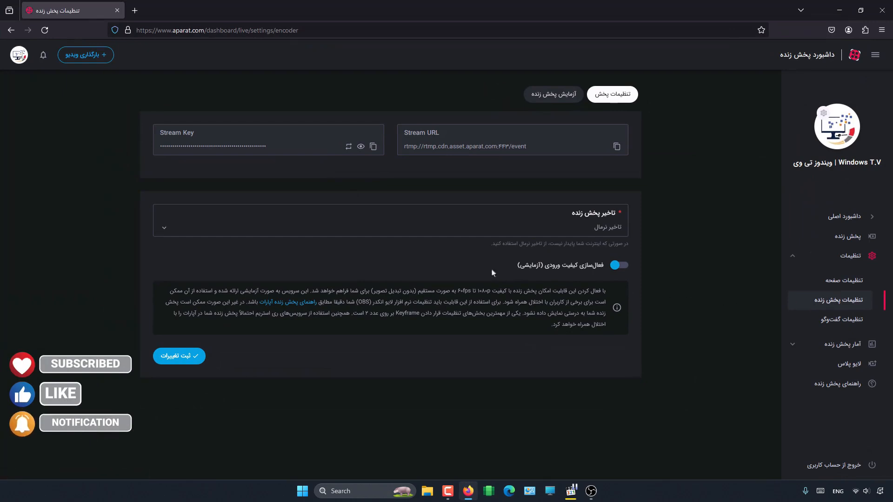
left_click(372, 147)
left_click(840, 11)
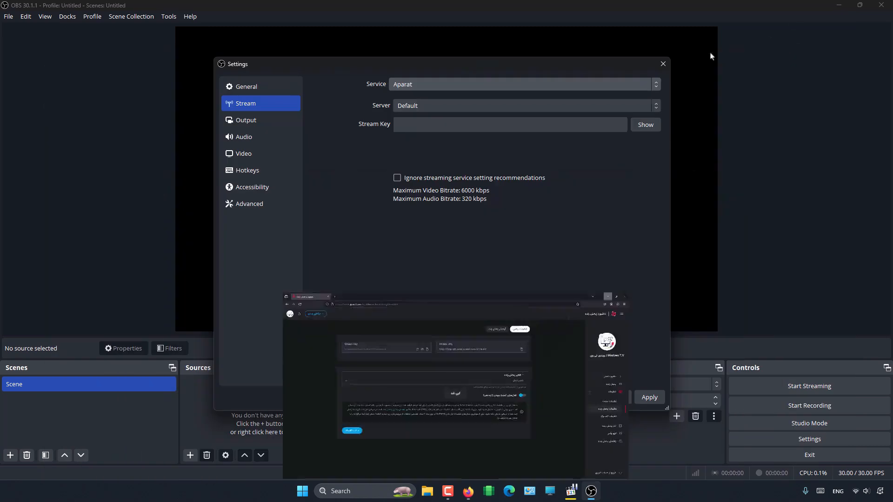
left_click(440, 124)
right_click(439, 127)
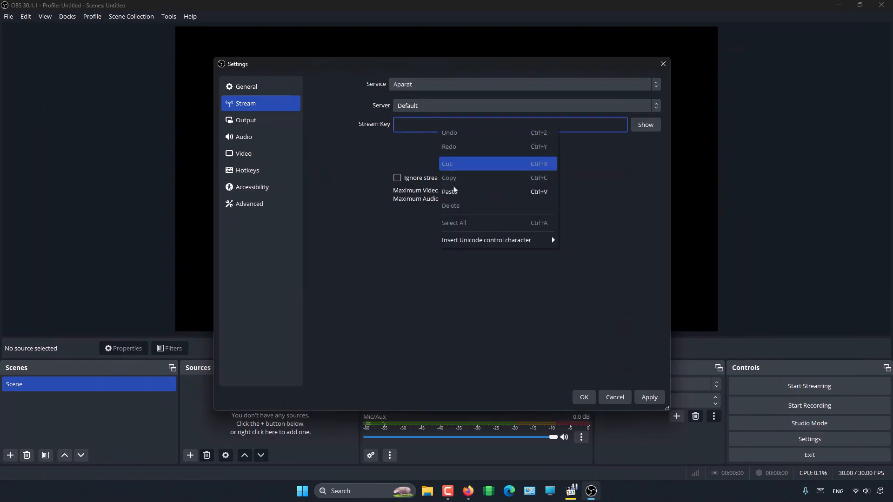
left_click(454, 191)
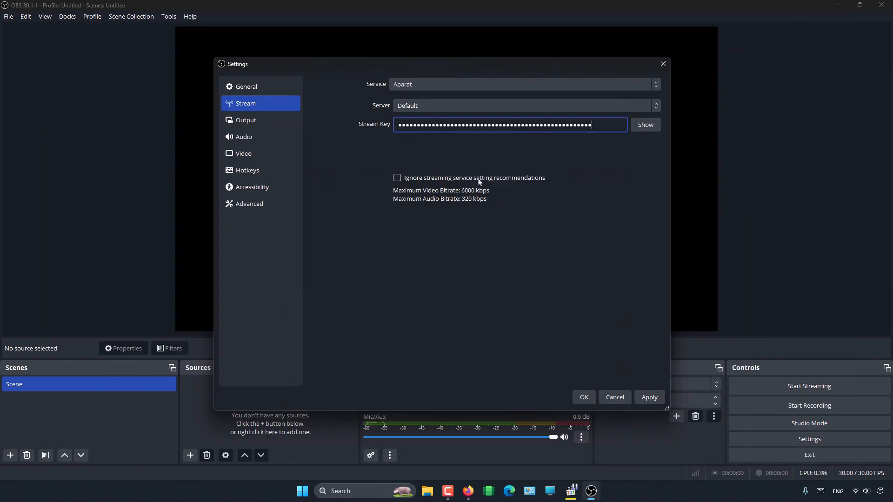
key("F9")
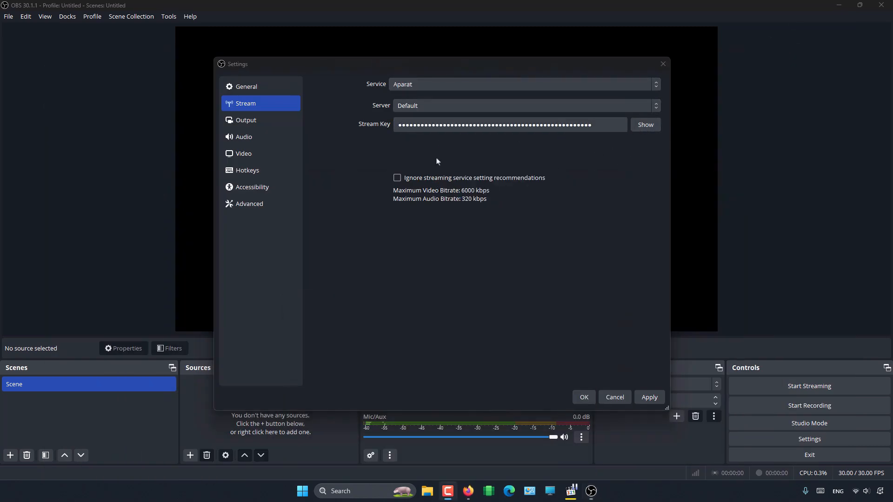
Enable ignoring the streaming service setting recommendations, accept the override and save the settings
left_click(397, 180)
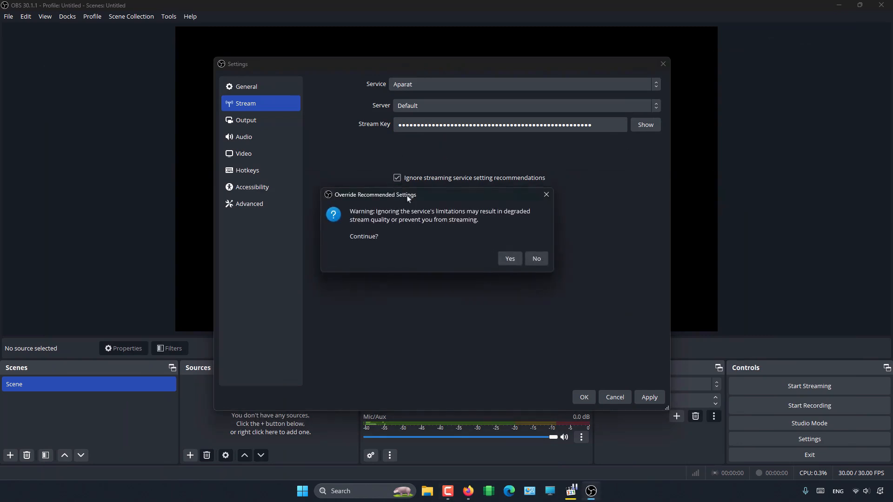
left_click(509, 260)
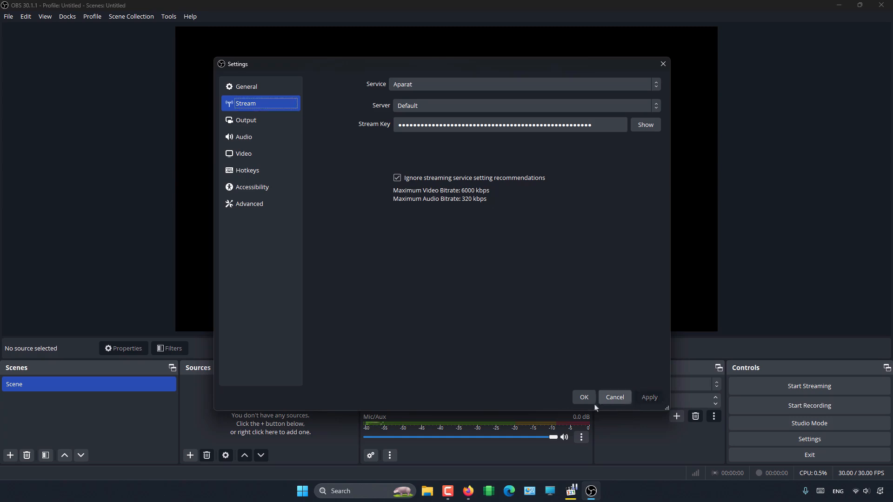
left_click(583, 397)
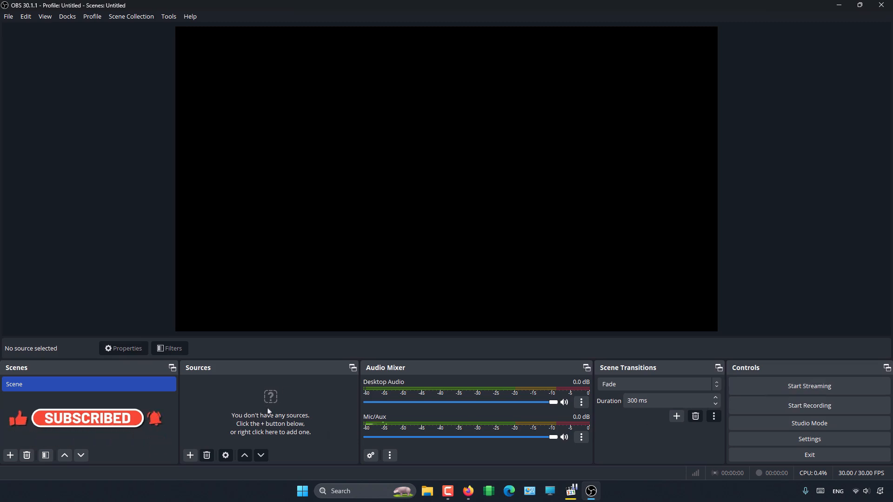
Add a new visible Display Capture source with its default name, capturing the 1920x1080 primary monitor with the automatic method and the cursor included
left_click(191, 455)
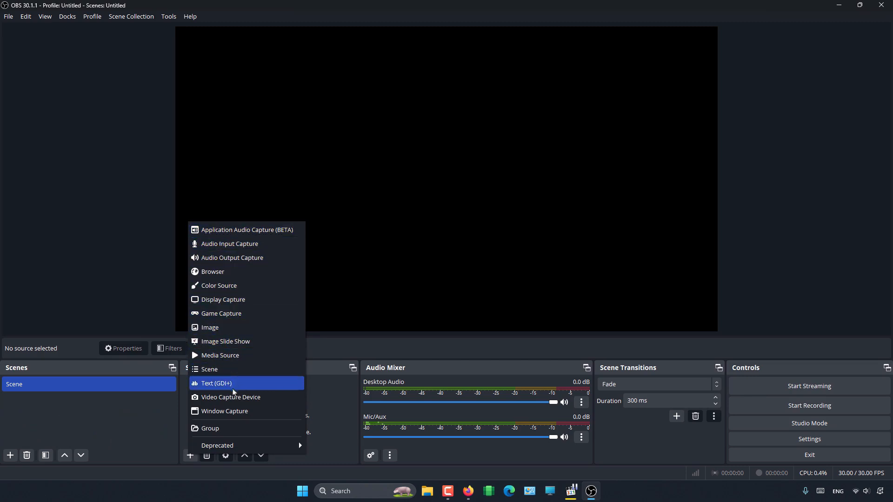
left_click(228, 300)
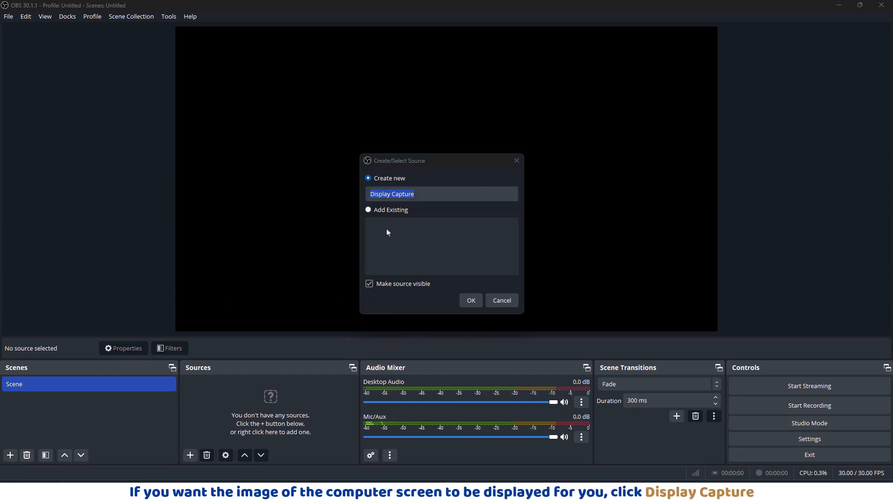
left_click(415, 195)
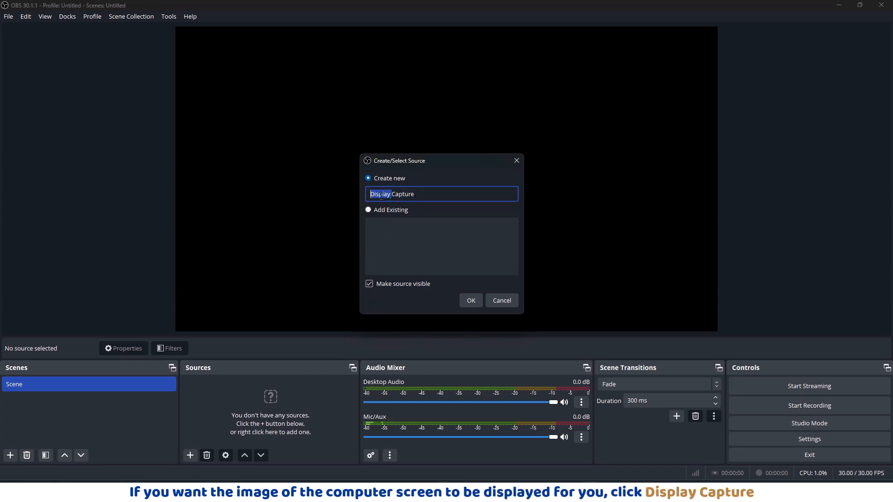
left_click(470, 300)
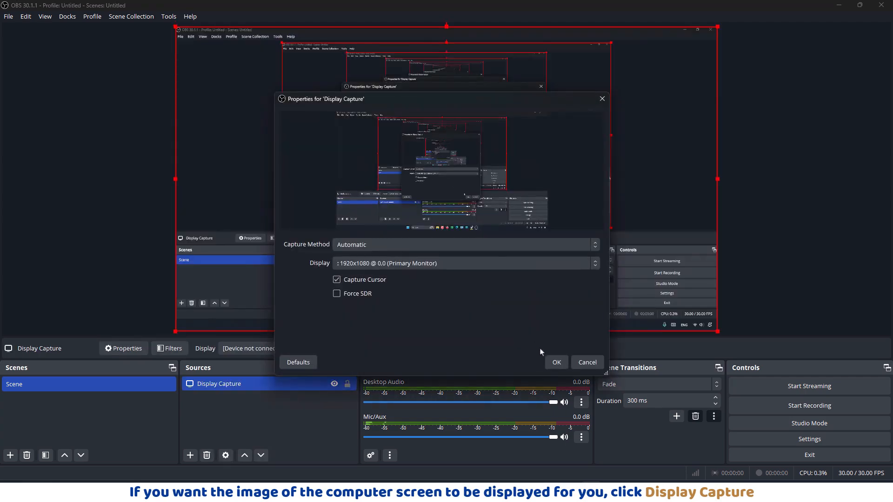
left_click(556, 362)
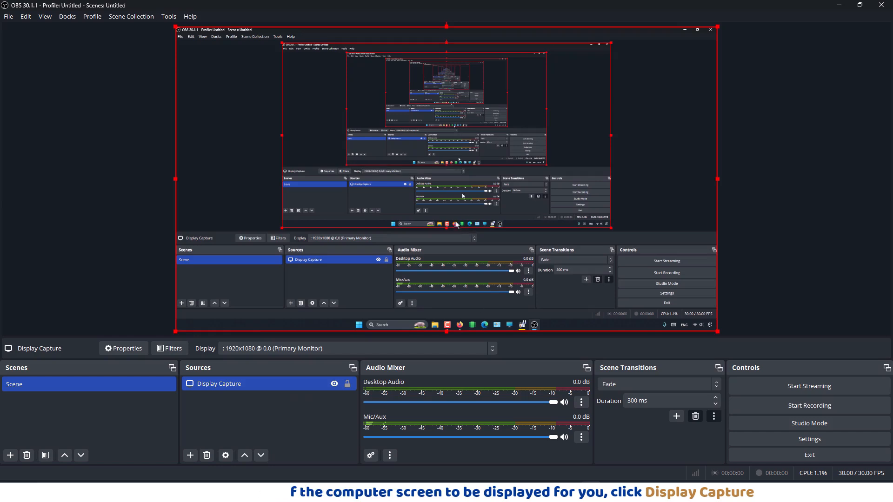
Minimize the OBS window to show the desktop, restore it and exit the program
left_click(839, 4)
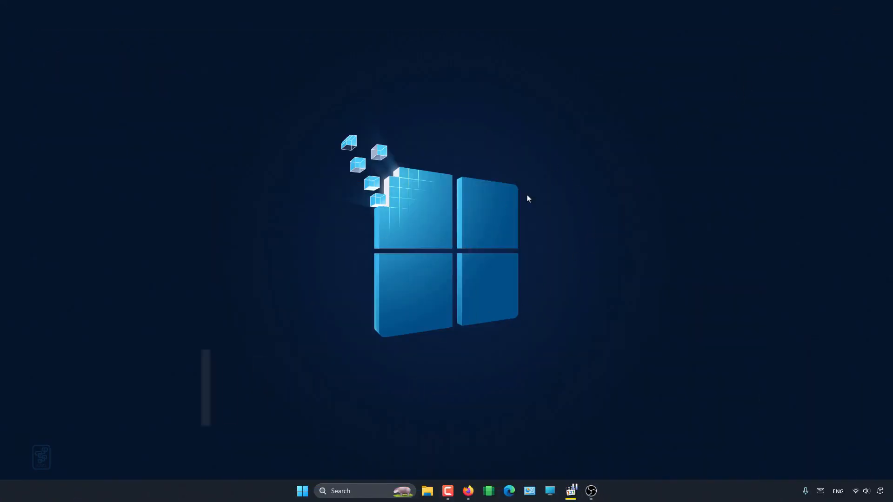
left_click(591, 493)
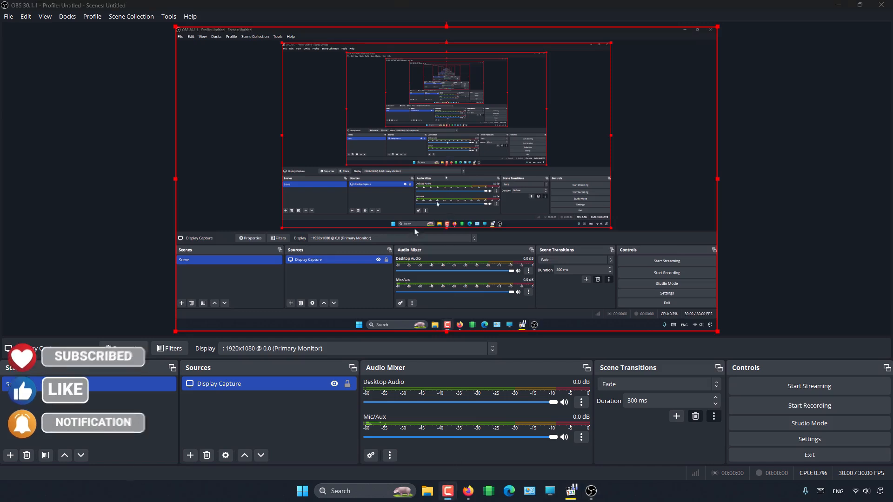
left_click(809, 455)
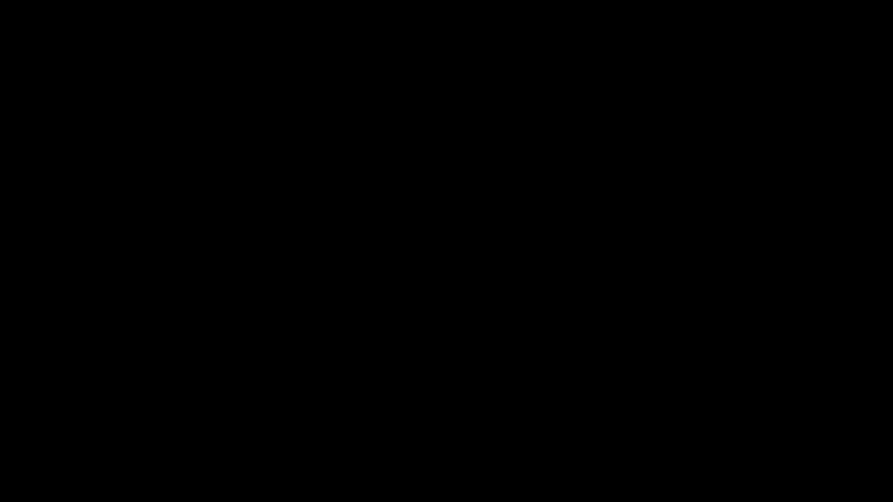